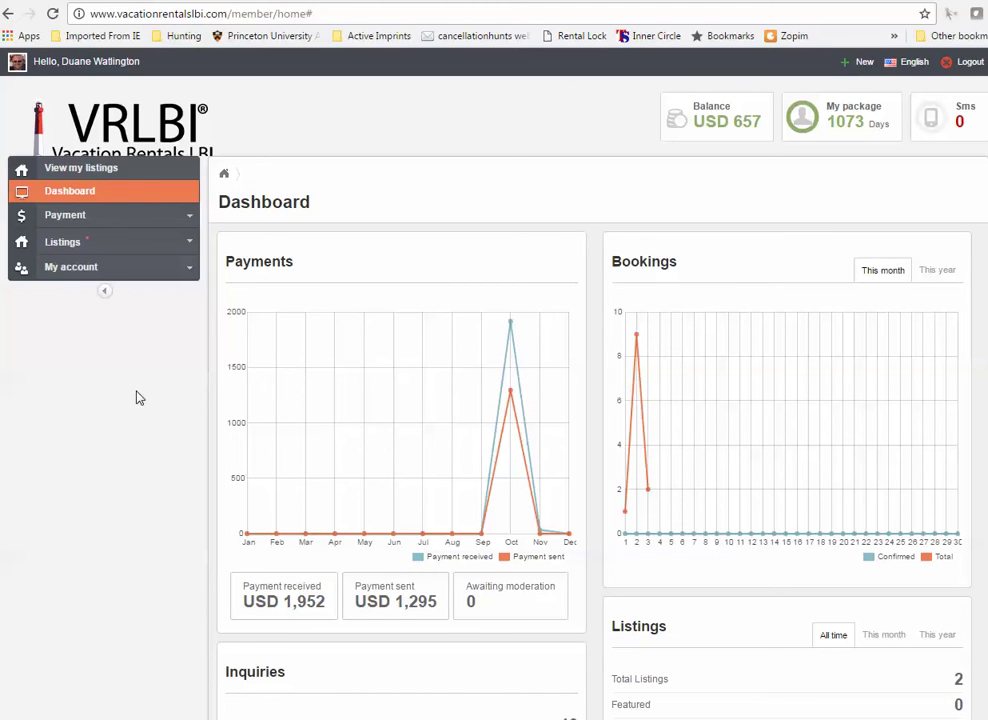
Open the payment rates form of the listing "Amazing Rooftop Views! Steps to the Beach - Heated Pool & Elevator!"
click(190, 245)
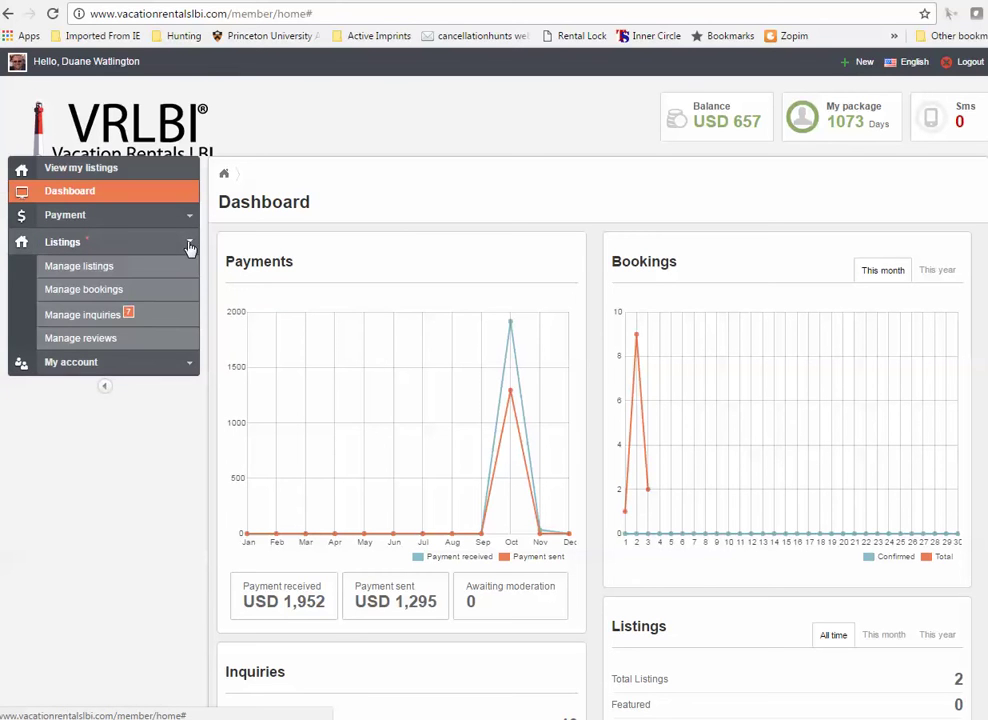
click(79, 268)
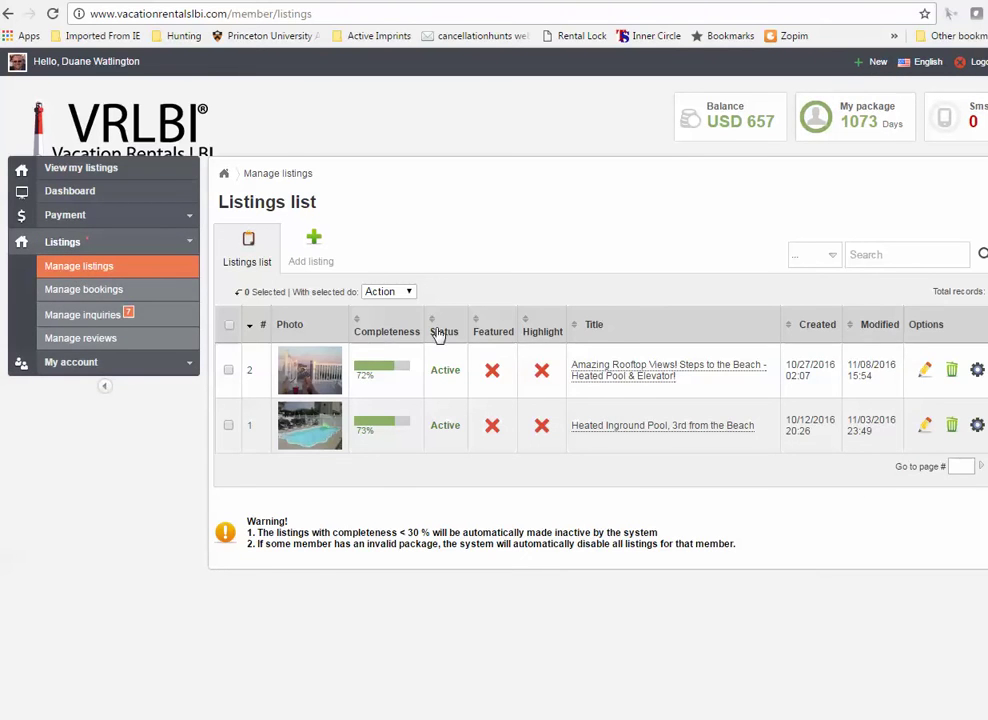
click(925, 373)
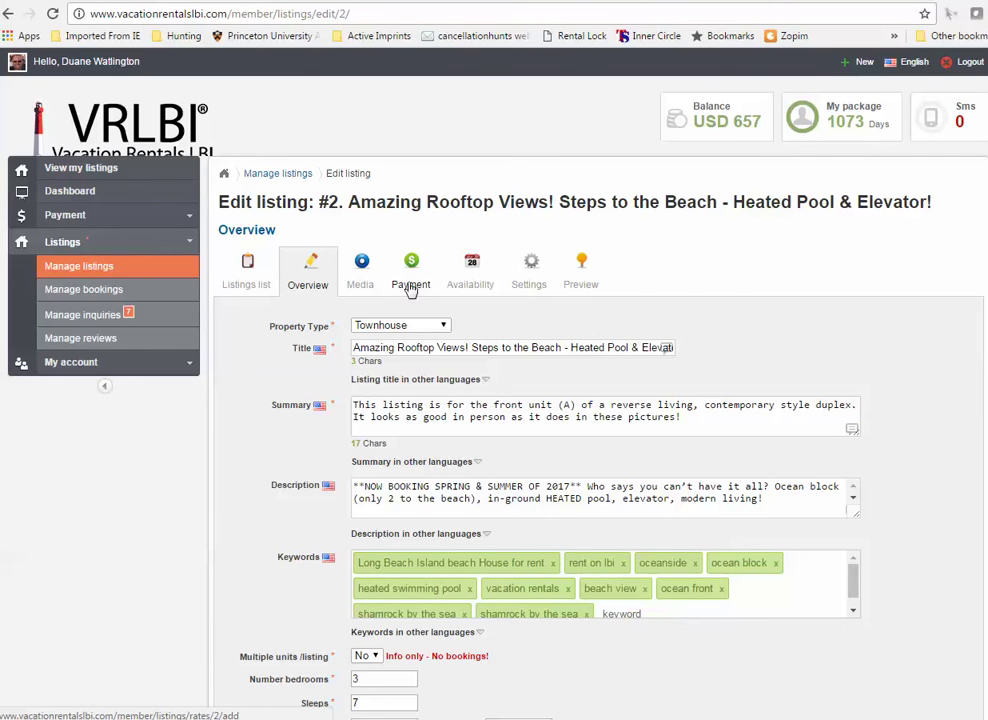
click(409, 287)
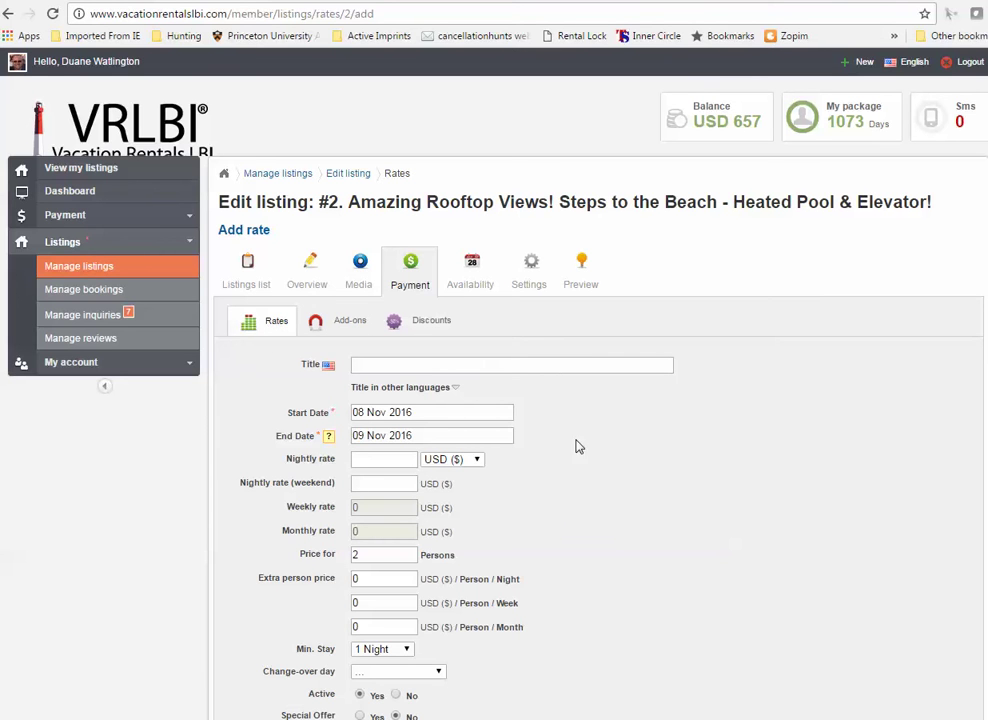
Examine the new rate form's fields, including the minimum stay, change-over day, active and overwrite rate options
scroll(670, 455, down, 1)
scroll(670, 455, down, 2)
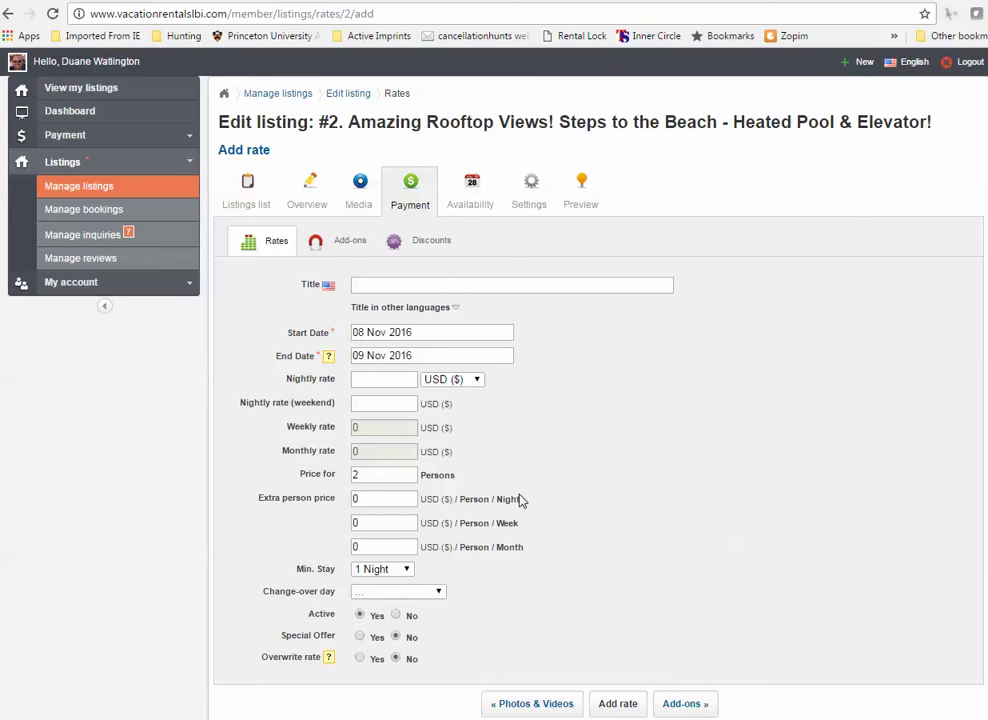
scroll(551, 547, down, 1)
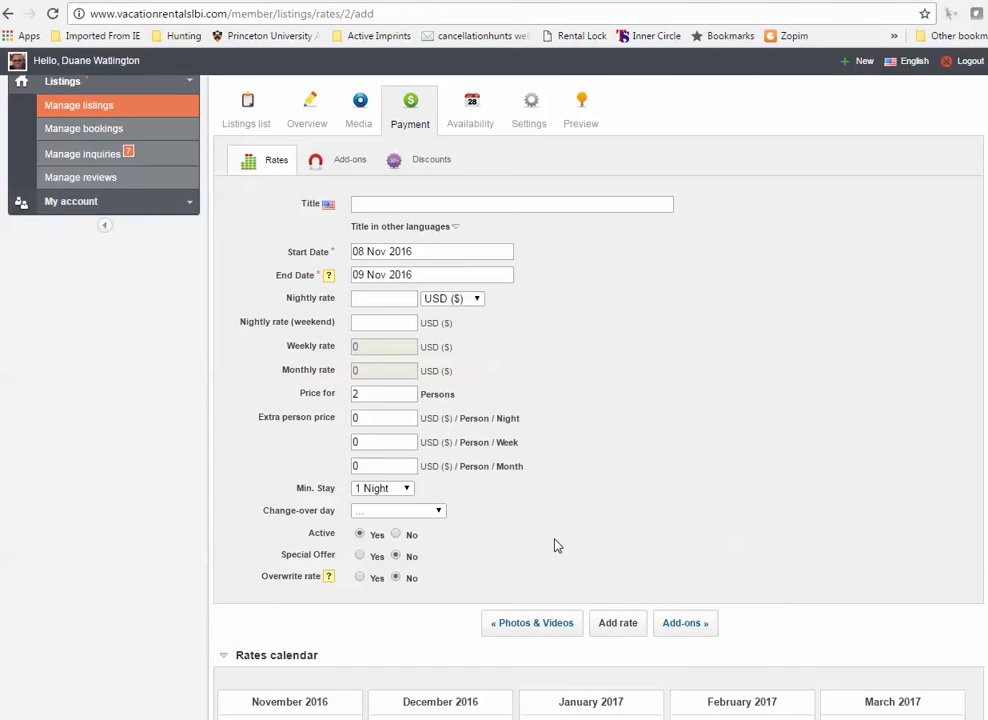
click(407, 489)
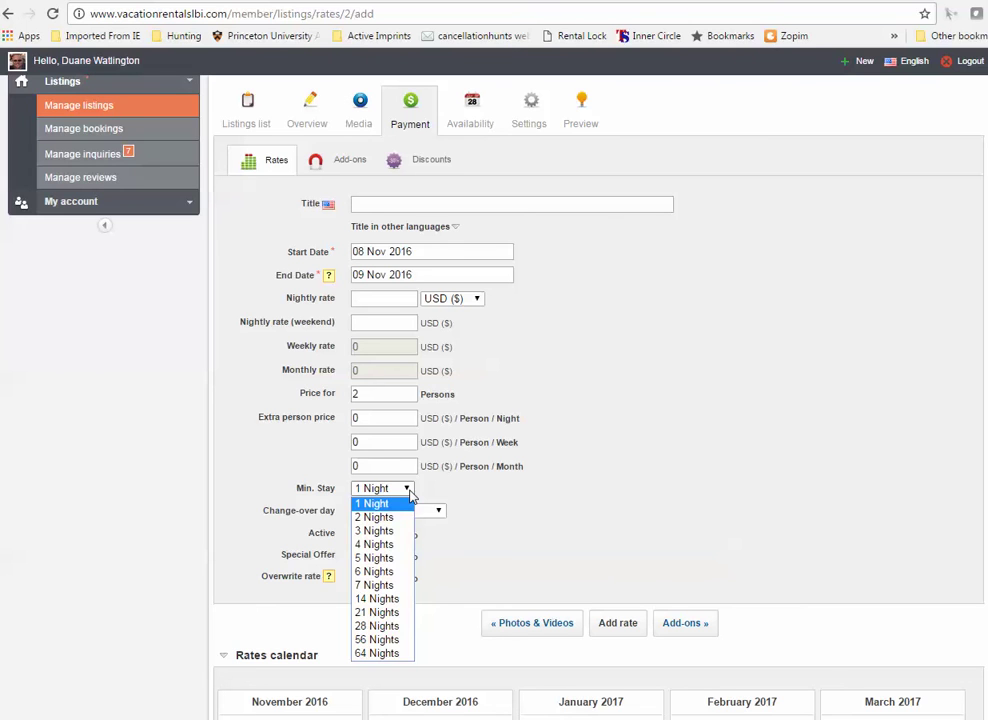
click(407, 490)
click(441, 511)
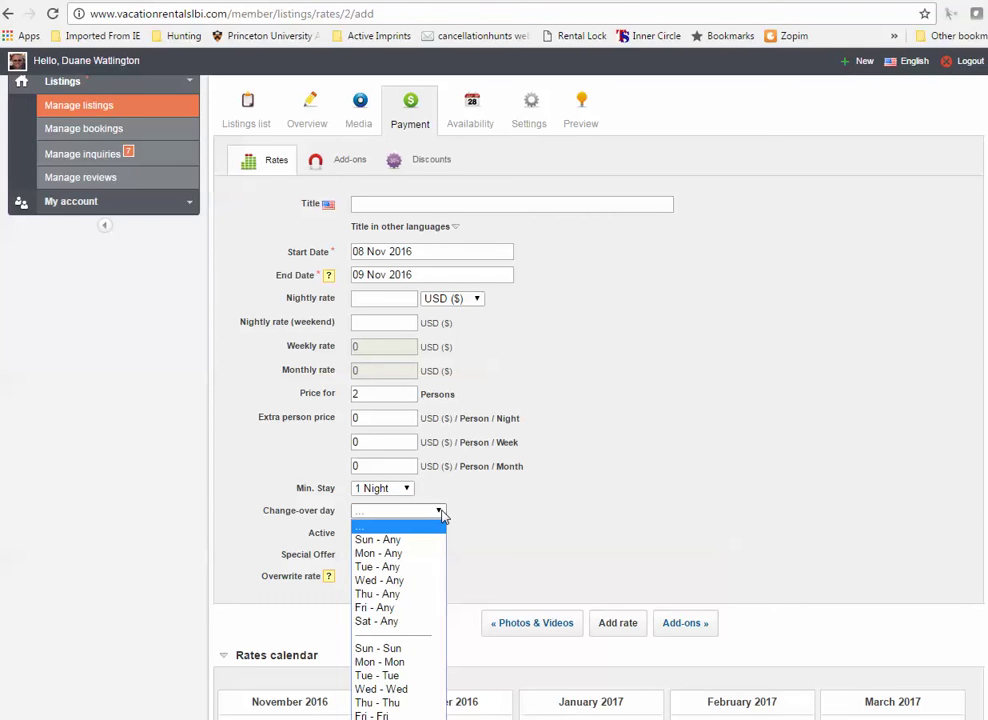
click(385, 528)
click(440, 512)
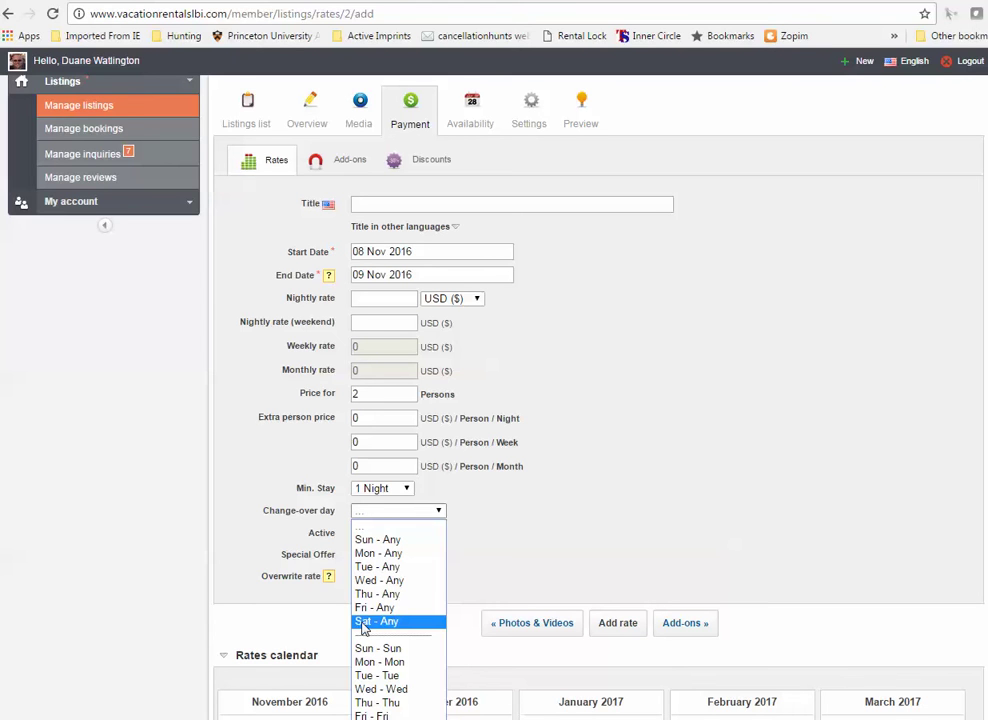
click(576, 514)
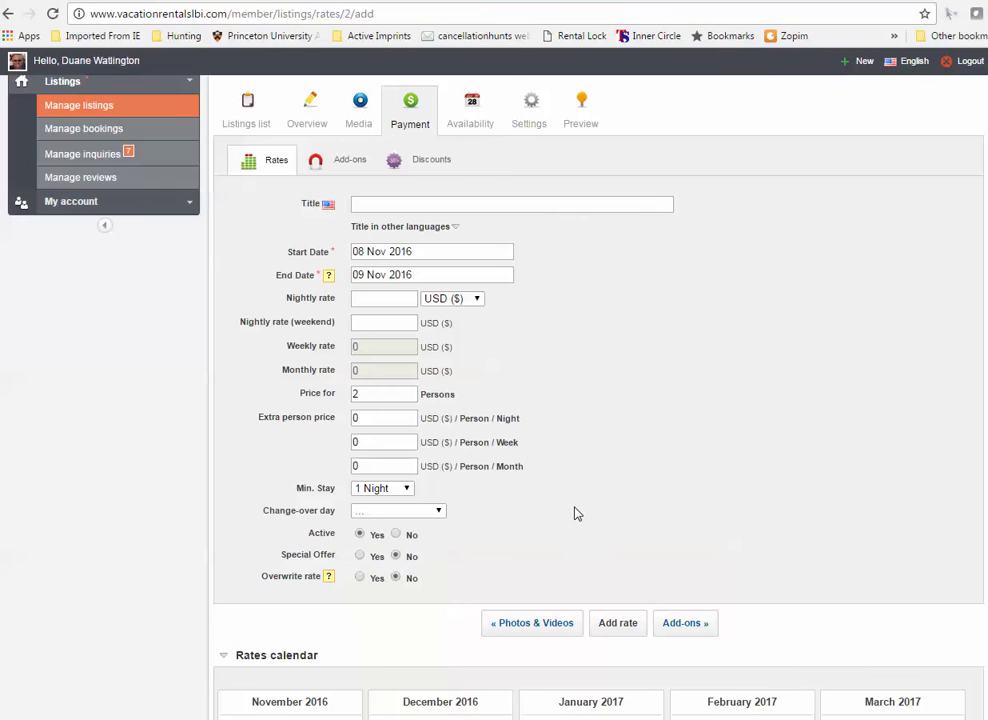
click(360, 536)
mouse_move(330, 580)
Title the new rate "2017 - 2018 Off Season"
click(374, 205)
text(2017 - )
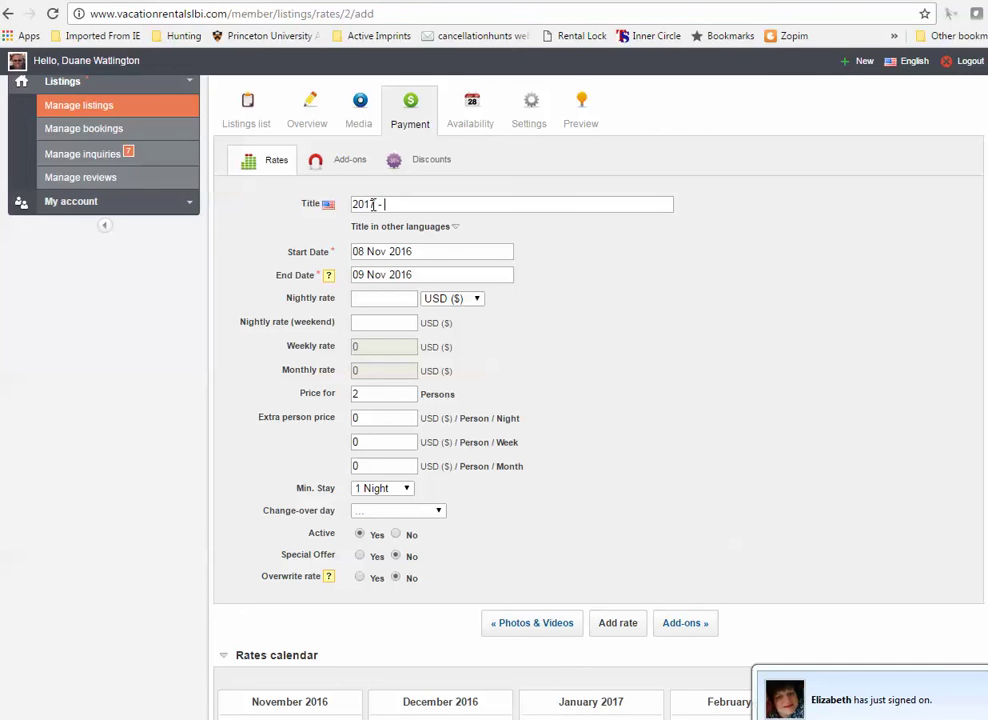
text(2018 Off Season)
Set the new rate's start date to 10 Oct 2017
click(430, 252)
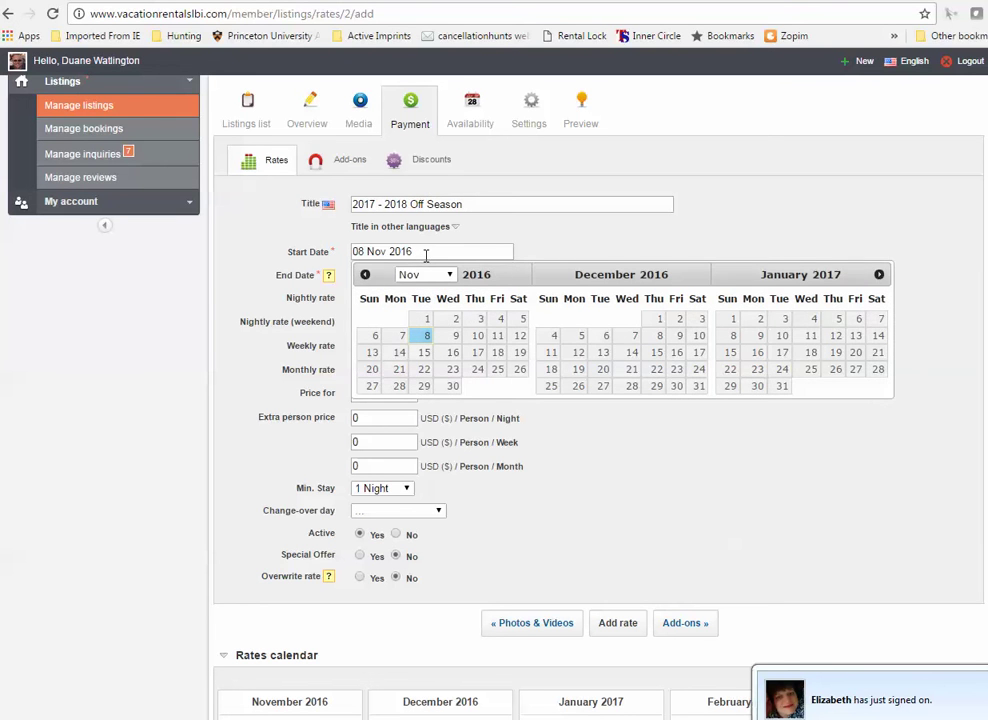
click(879, 274)
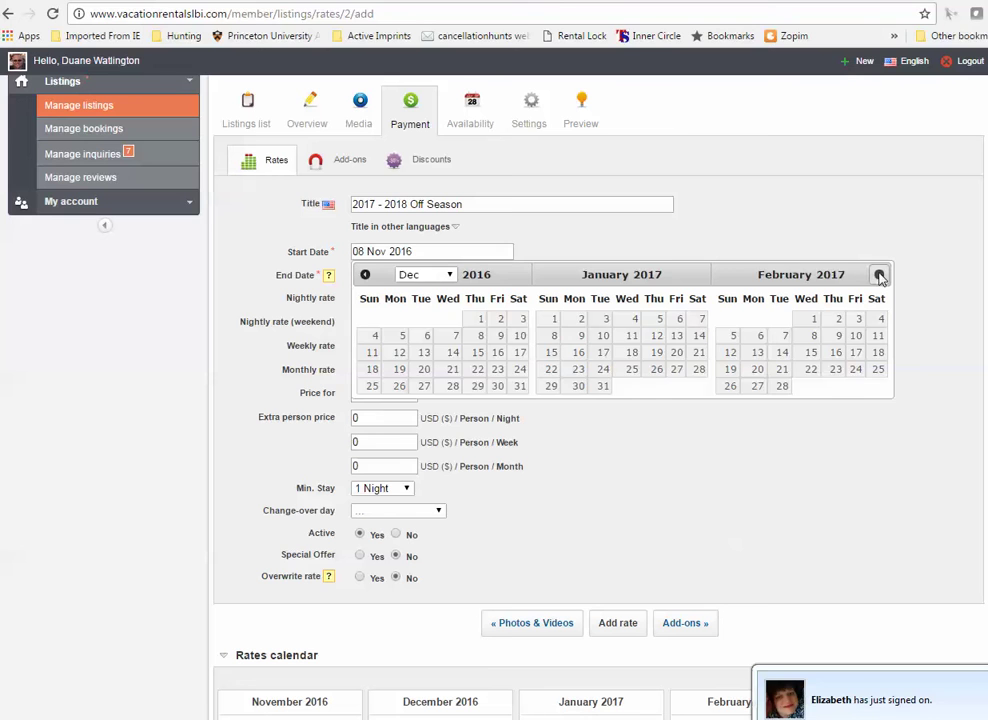
click(879, 274)
click(879, 274)
click(879, 274)
click(879, 274)
click(879, 274)
click(879, 274)
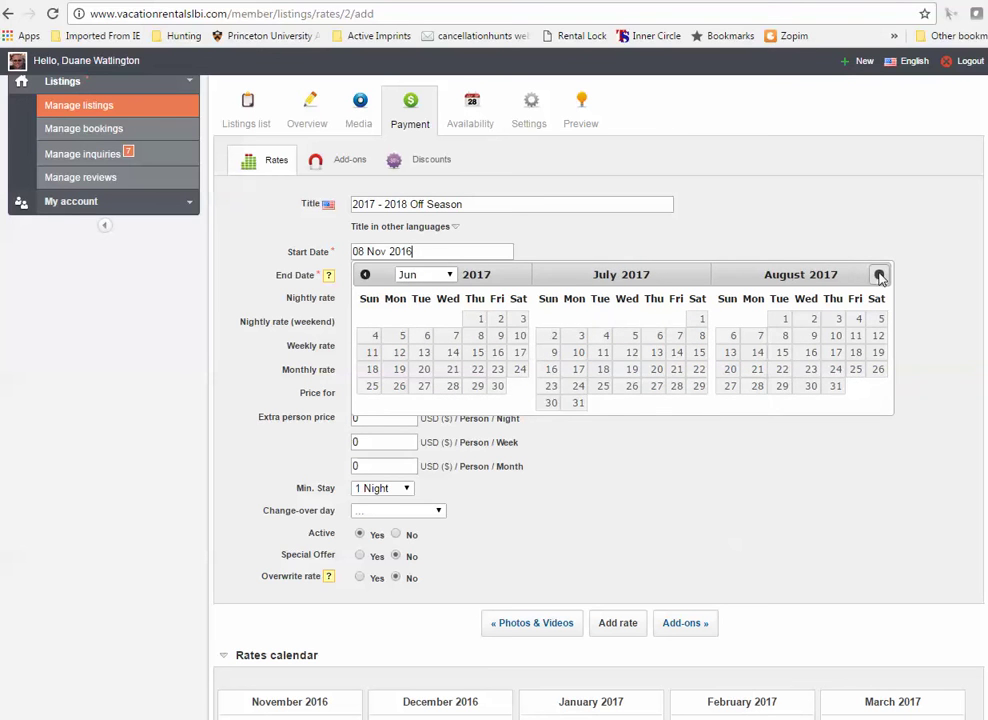
click(879, 274)
click(879, 275)
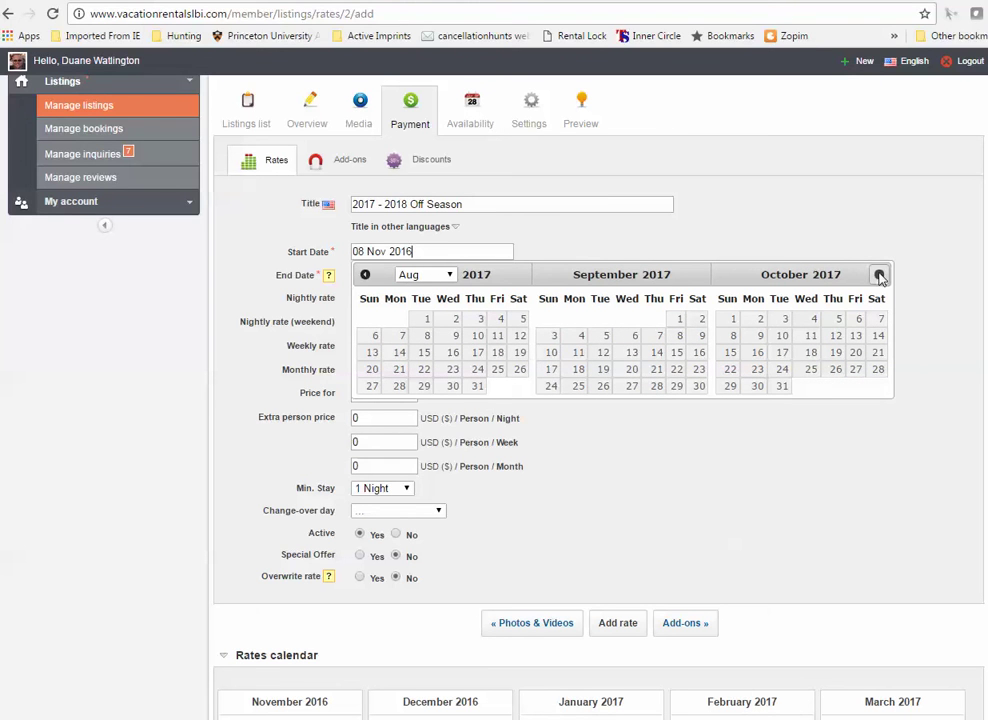
click(782, 335)
click(450, 360)
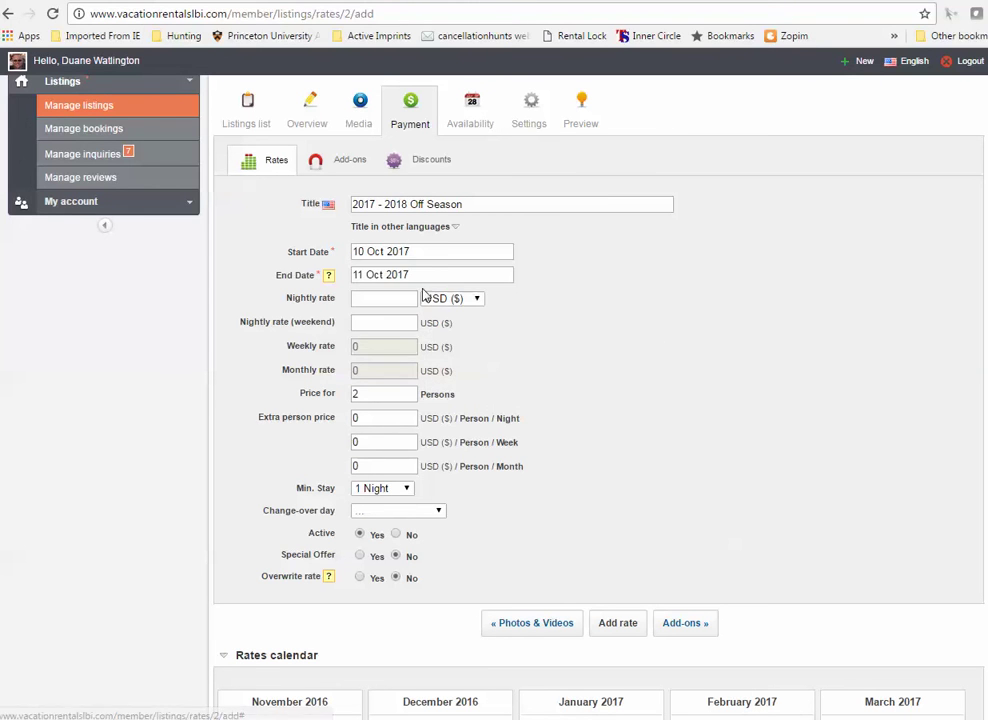
Set the new rate's end date to 27 Apr 2018
click(443, 275)
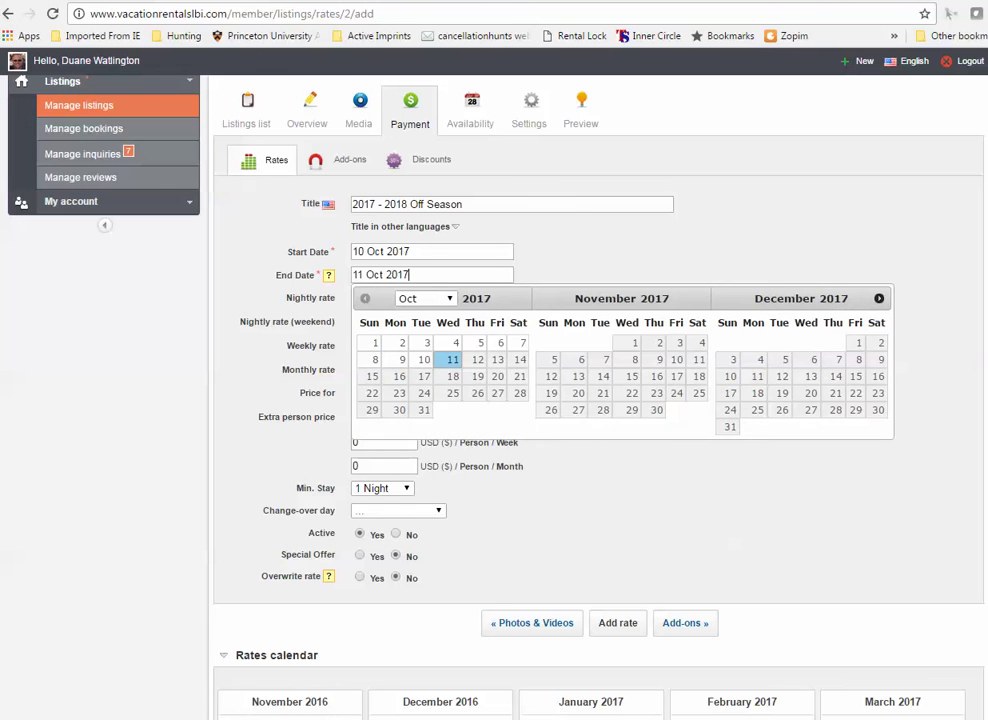
click(879, 298)
click(879, 298)
click(879, 298)
click(879, 298)
click(879, 298)
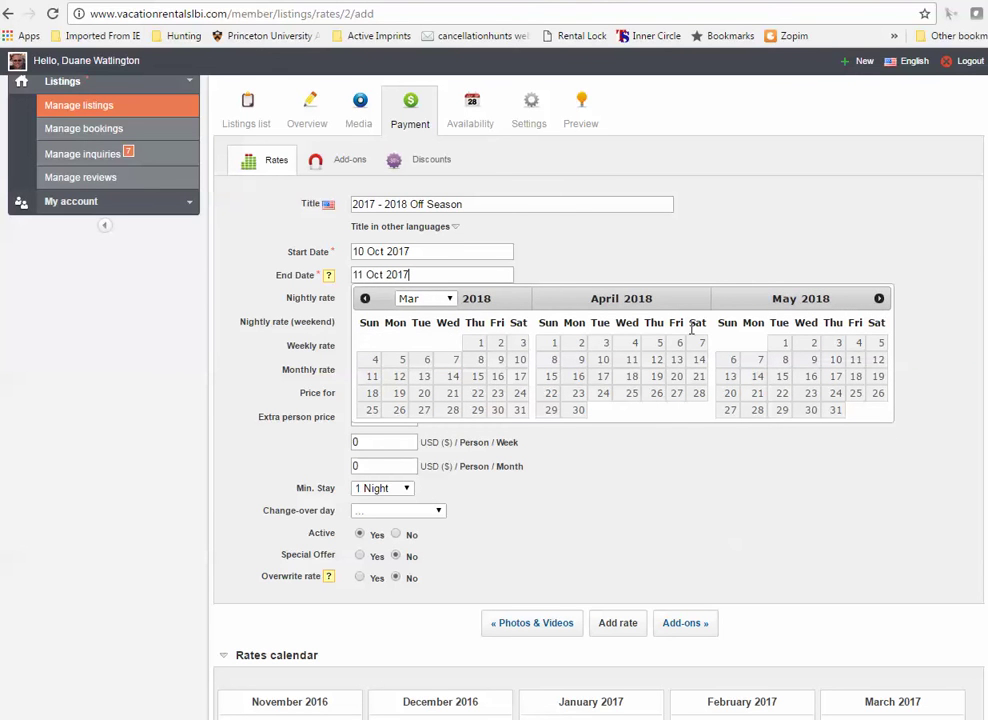
click(677, 396)
Set the weekly rate to 1350 USD and make the price apply to 7 persons
click(384, 297)
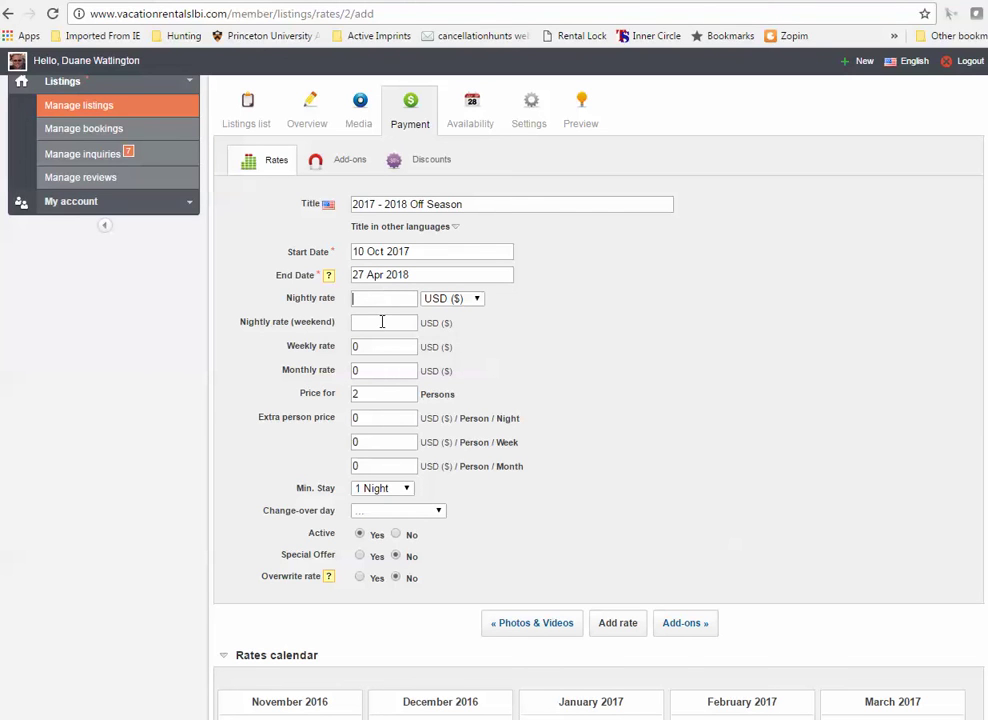
drag(375, 347, 333, 347)
text(1350)
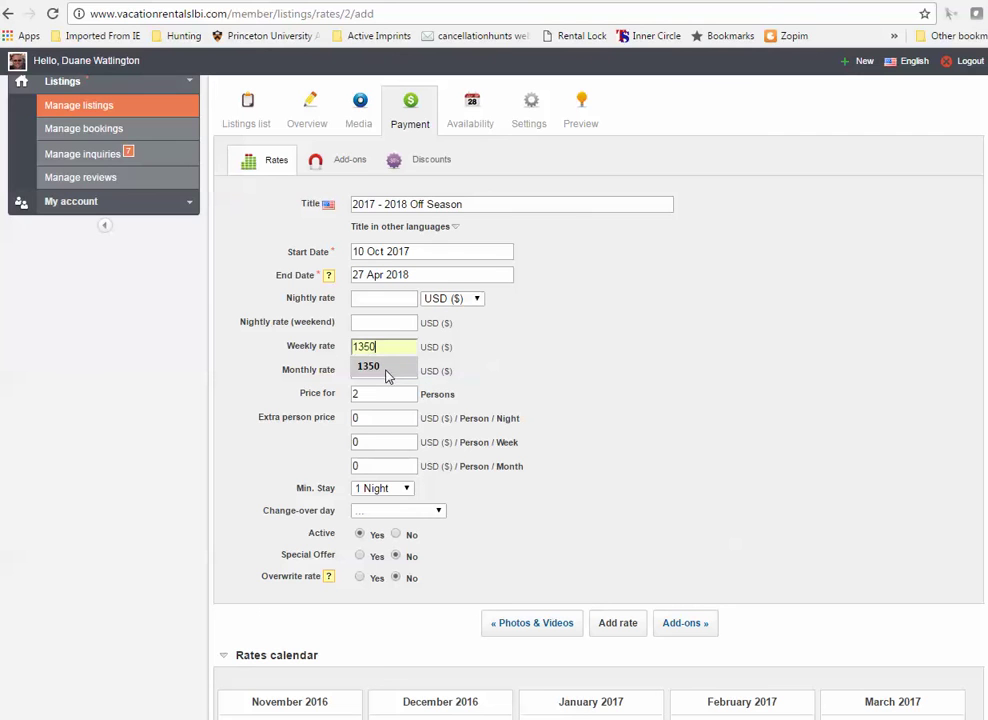
click(368, 367)
drag(370, 396, 330, 395)
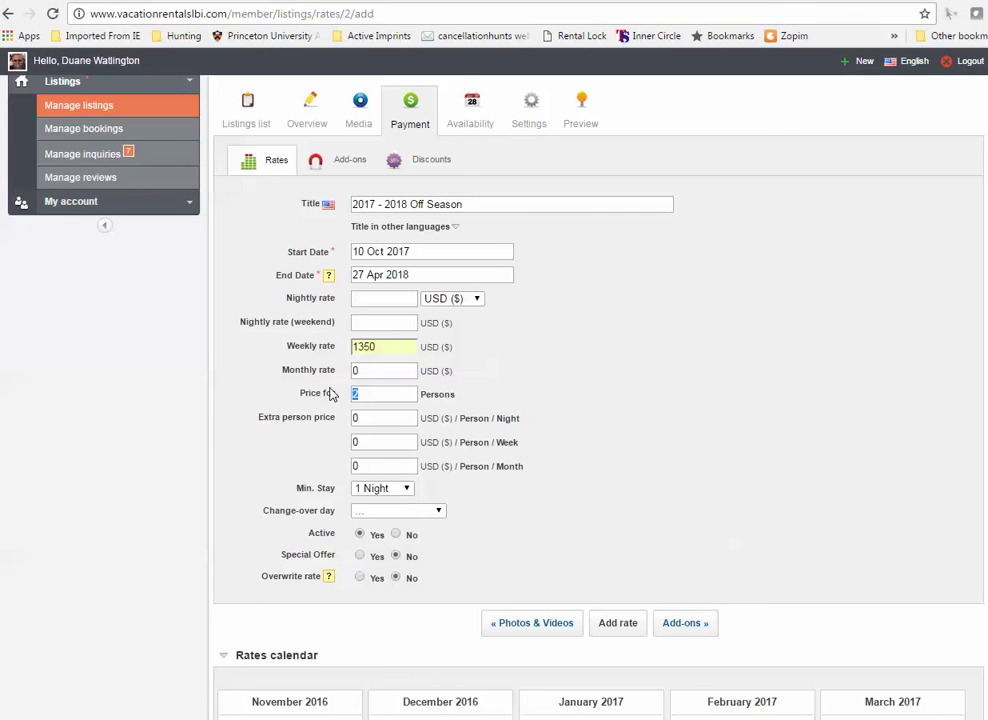
text(7)
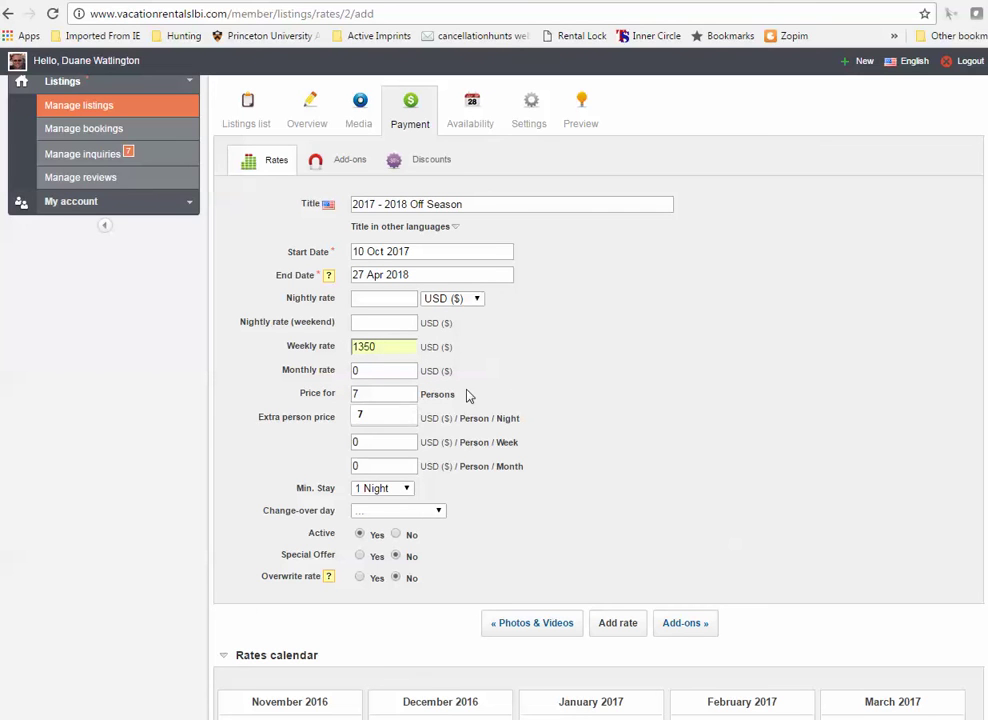
click(370, 419)
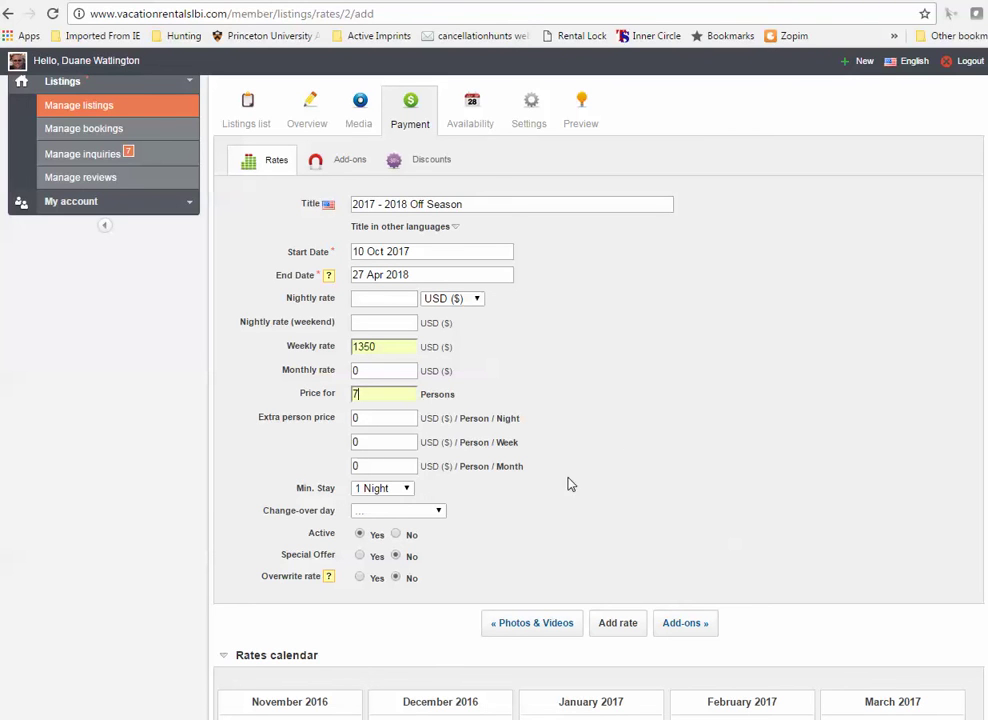
Set the minimum stay to 7 Nights, leave the change-over day unspecified and add the rate
click(407, 490)
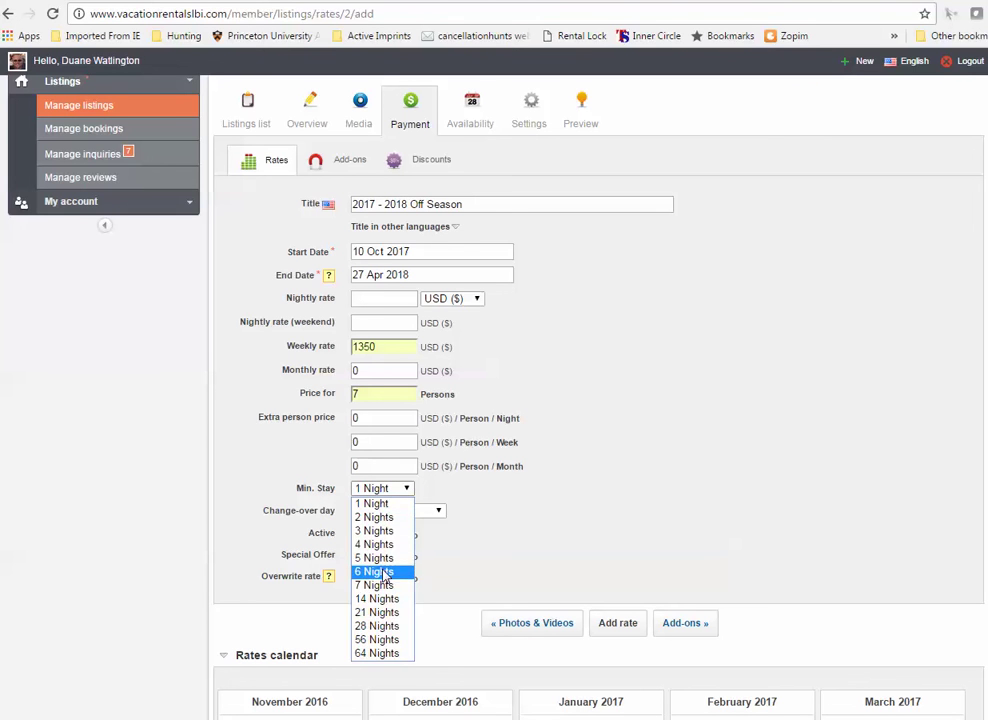
click(376, 585)
click(437, 511)
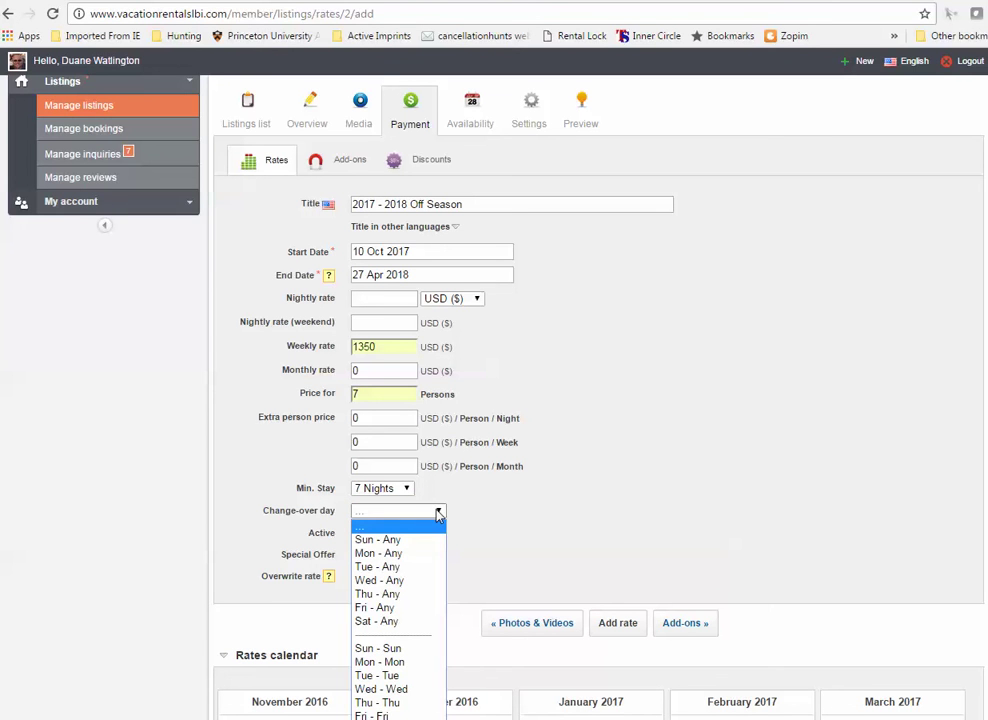
click(396, 525)
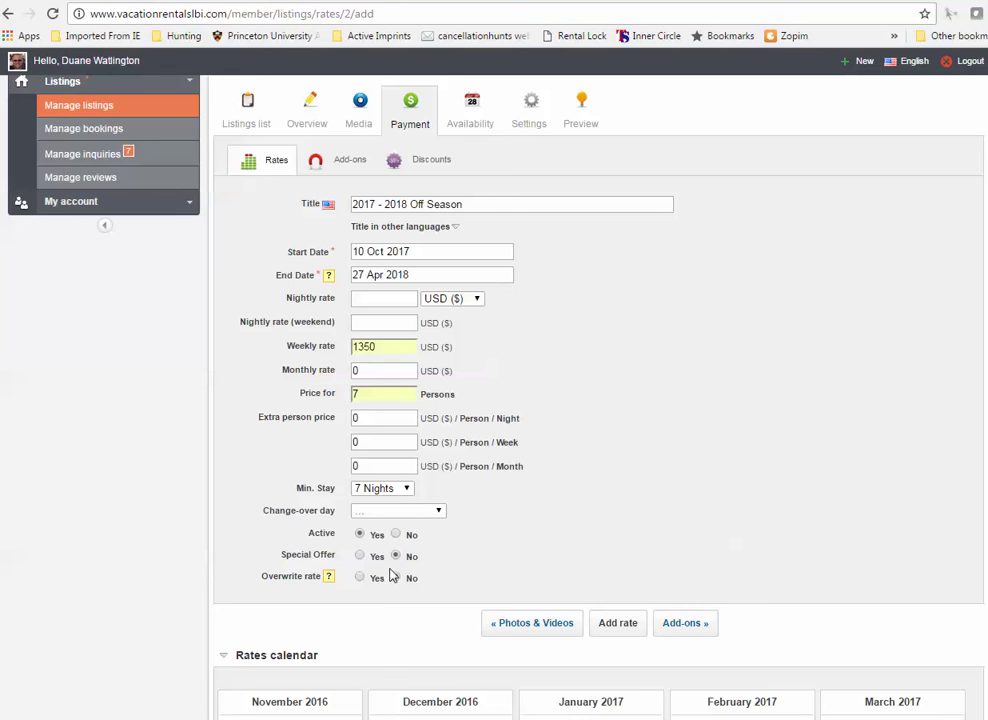
click(620, 628)
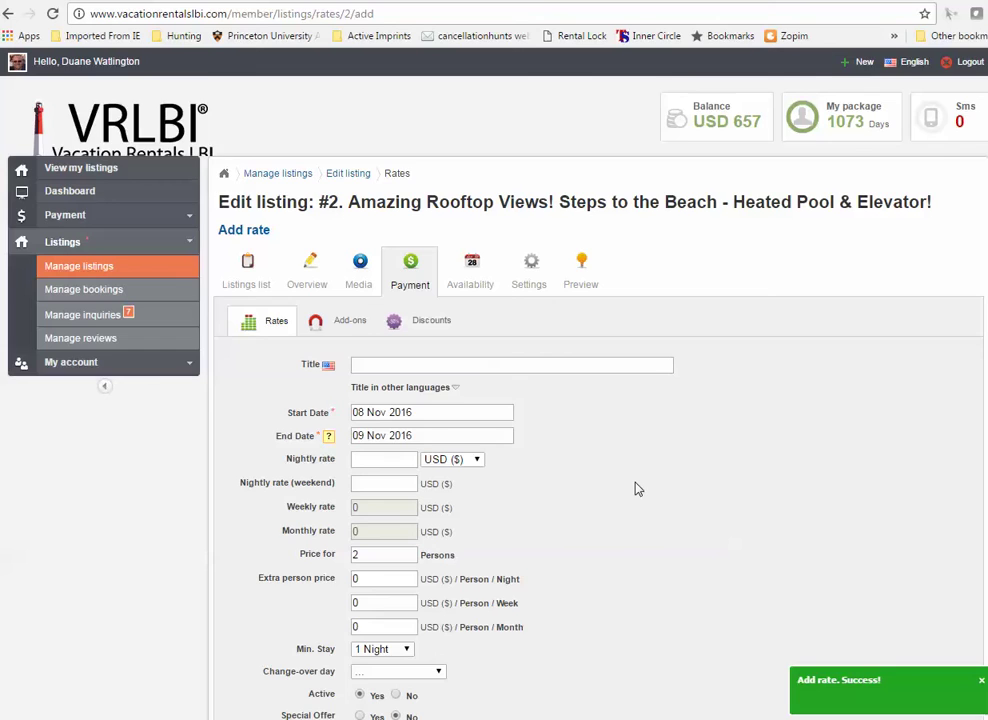
Review the rates calendar and the rates table, checking each period's dates, weekly rate, minimum stay and change-over day
scroll(640, 489, down, 6)
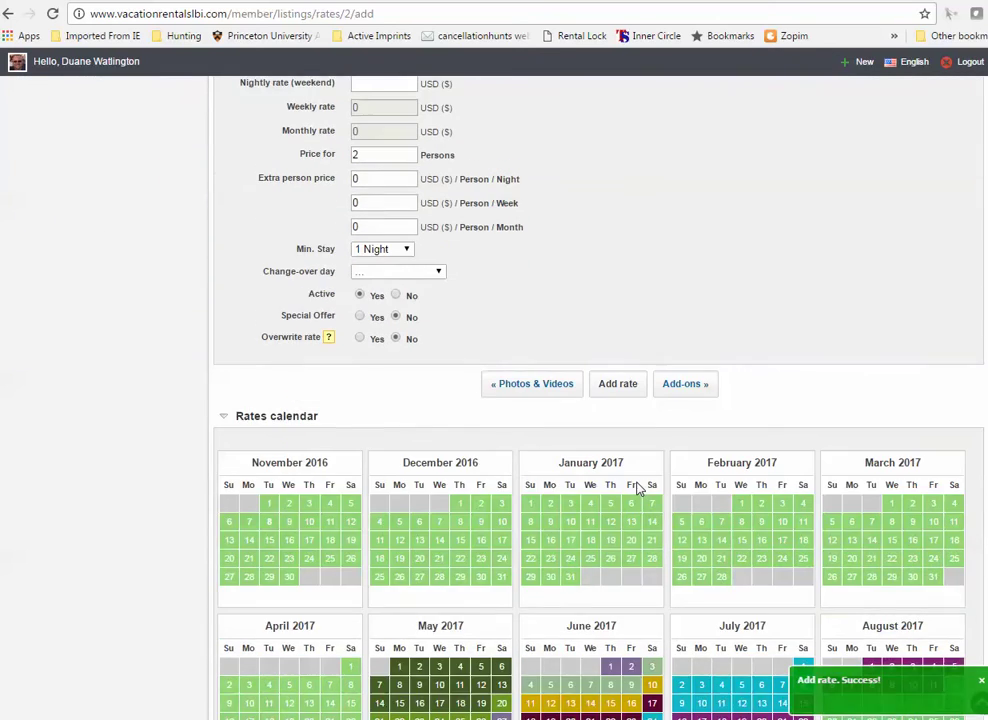
scroll(624, 580, down, 3)
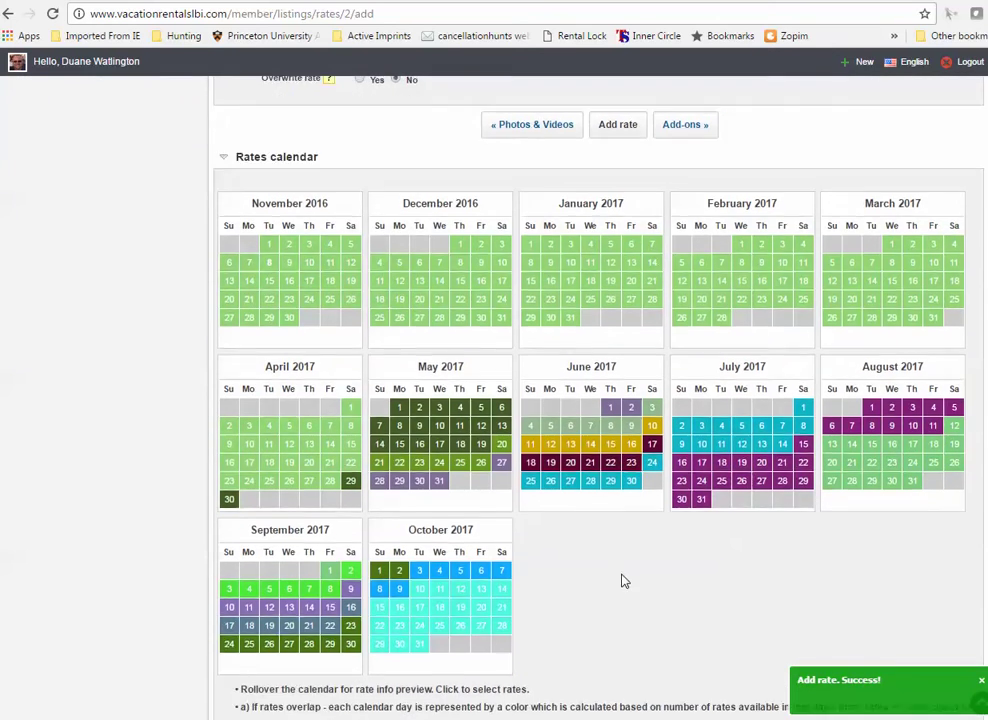
scroll(624, 580, down, 5)
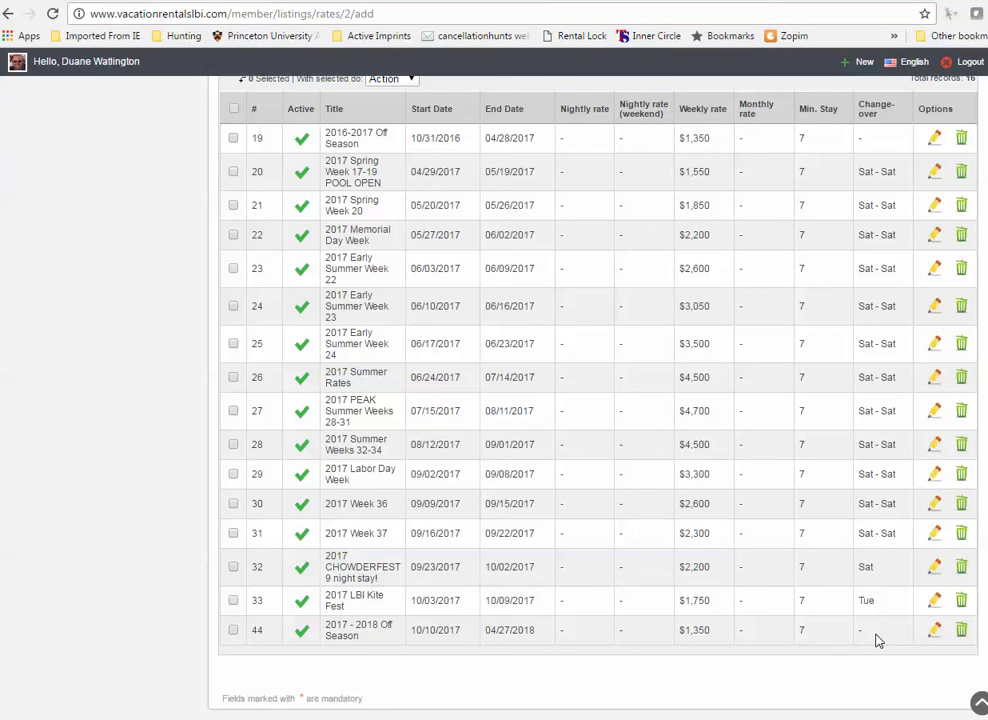
scroll(870, 636, up, 2)
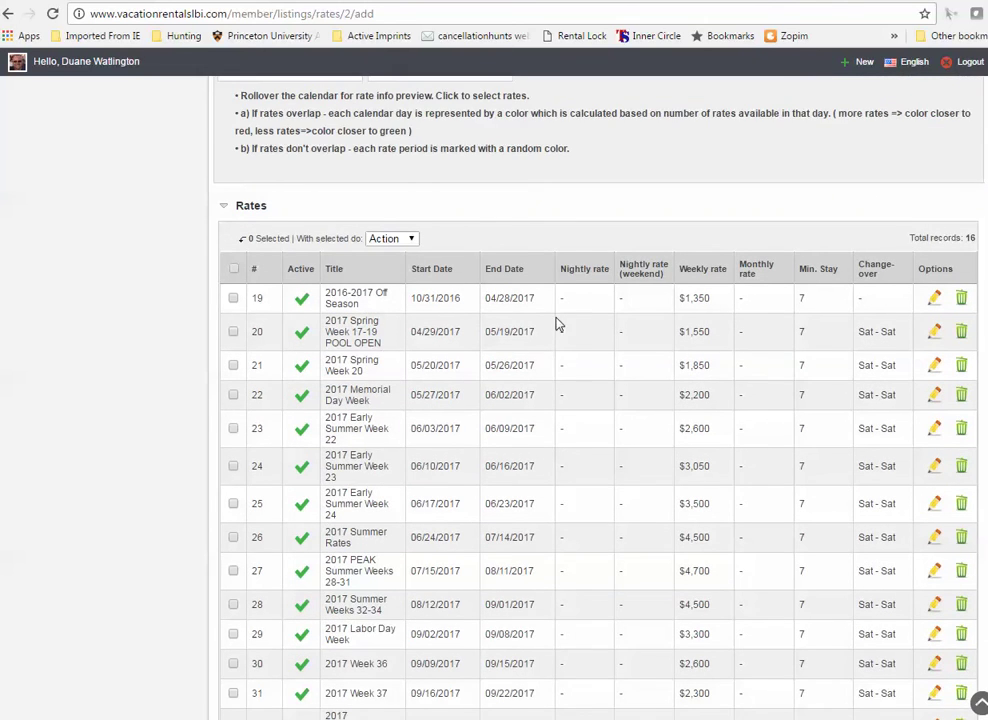
scroll(584, 448, down, 1)
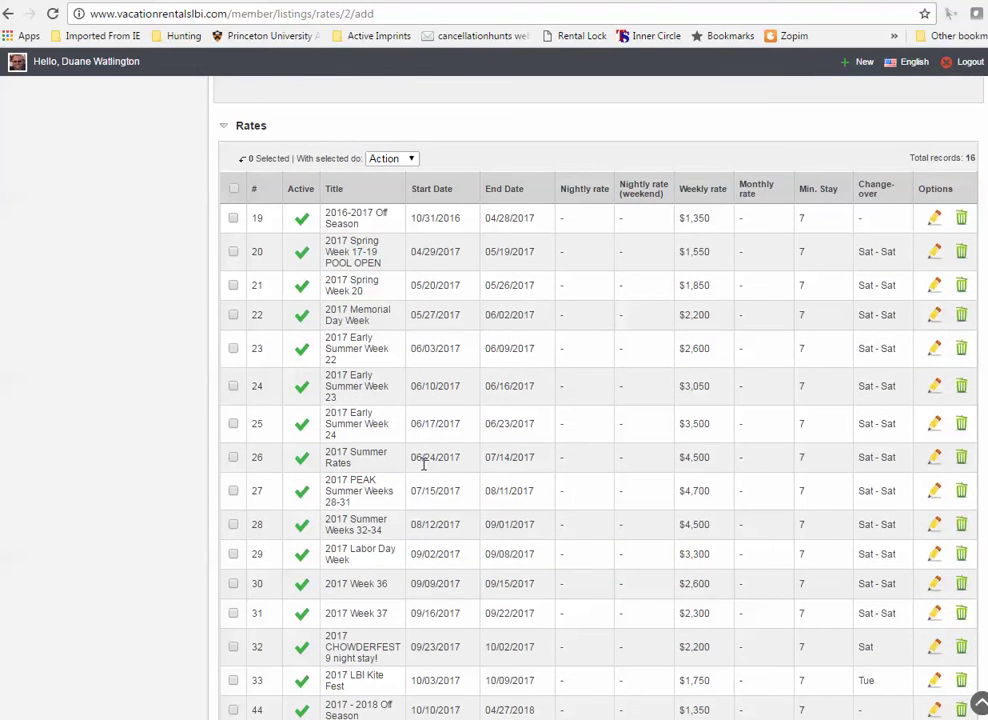
scroll(426, 470, down, 1)
scroll(422, 470, up, 1)
scroll(524, 452, down, 1)
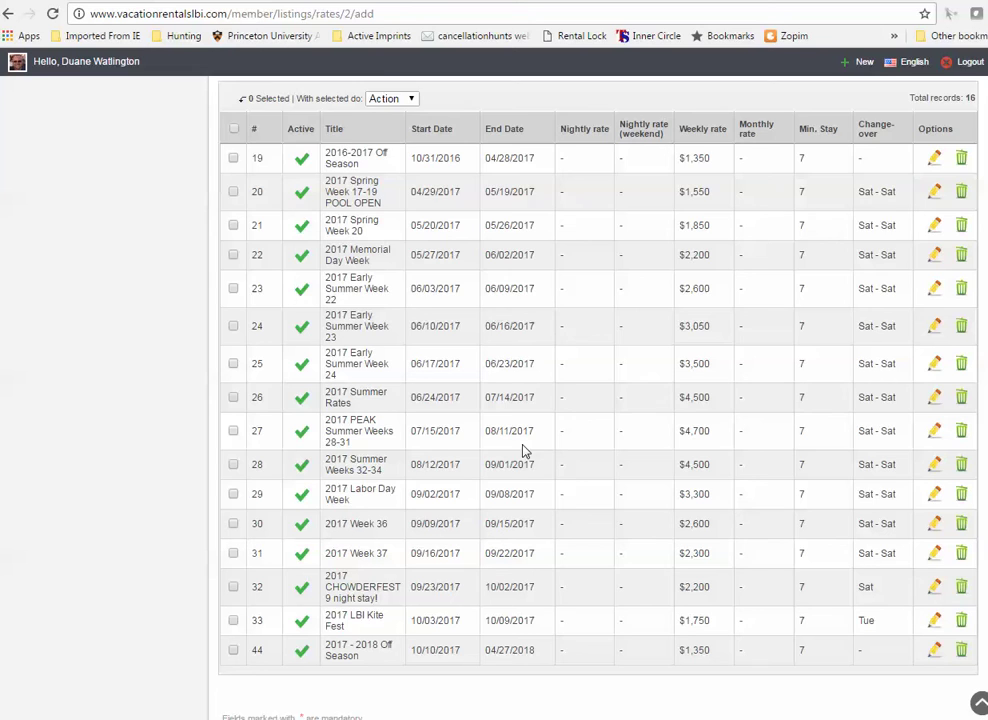
scroll(522, 451, up, 1)
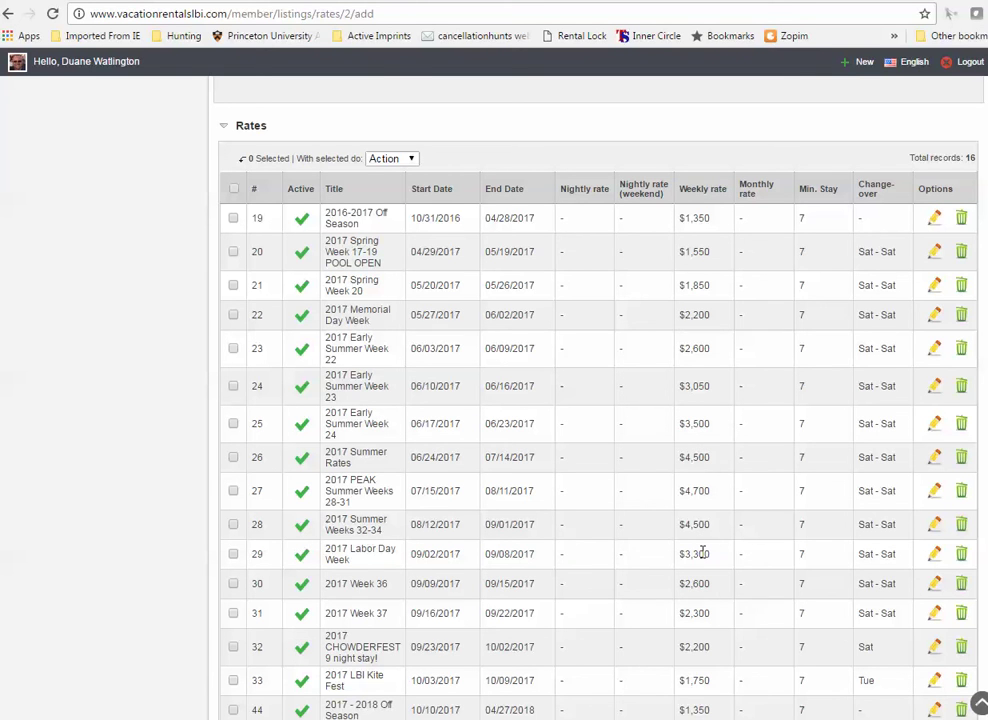
scroll(703, 630, down, 1)
scroll(703, 630, down, 1)
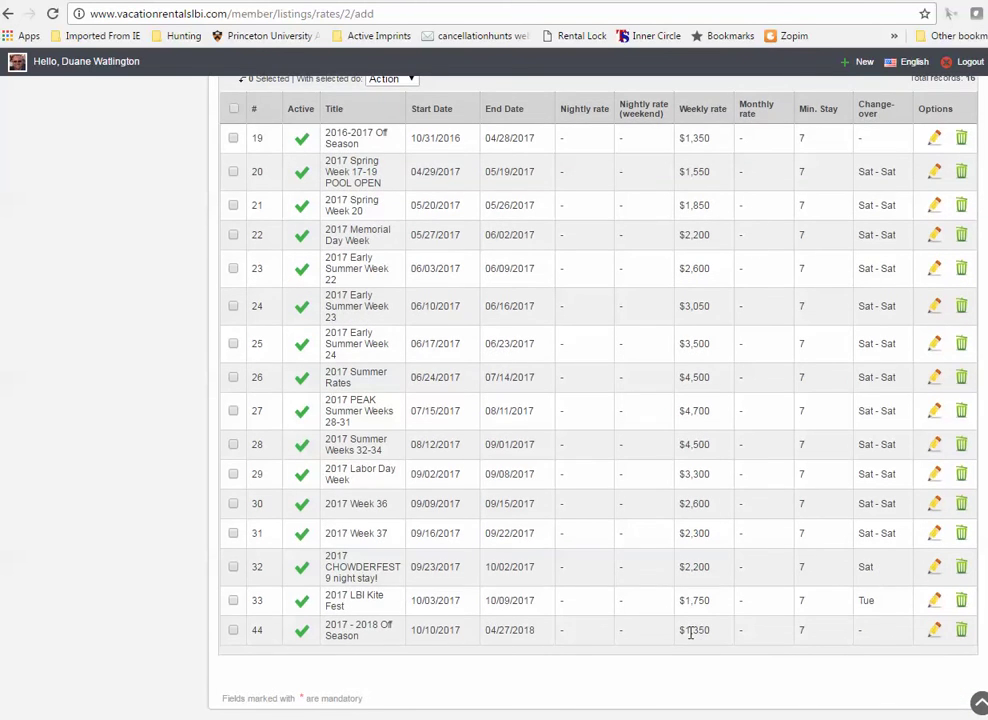
Recheck the rates table from the 2016-2017 Off Season row down to the new 2017 - 2018 Off Season row
scroll(698, 632, up, 1)
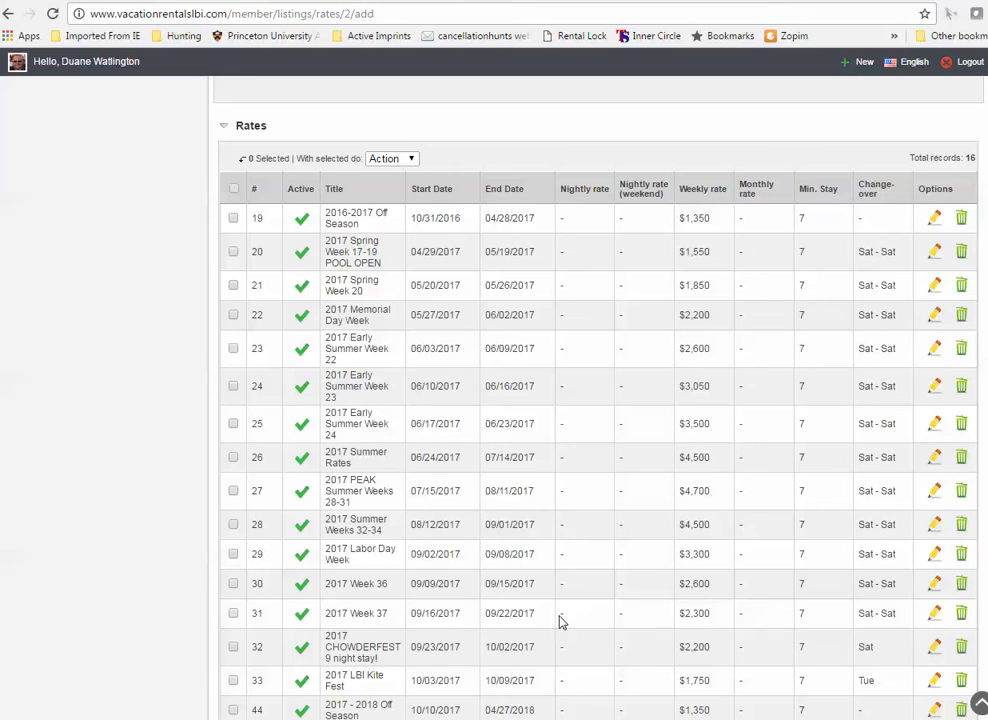
scroll(880, 610, down, 1)
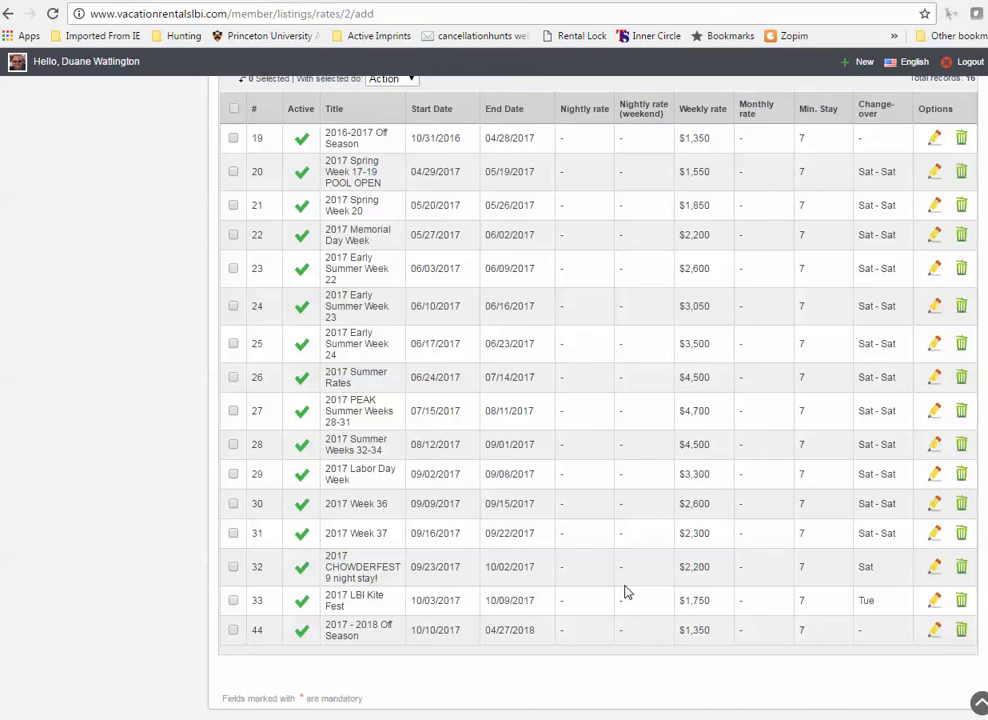
scroll(626, 591, up, 1)
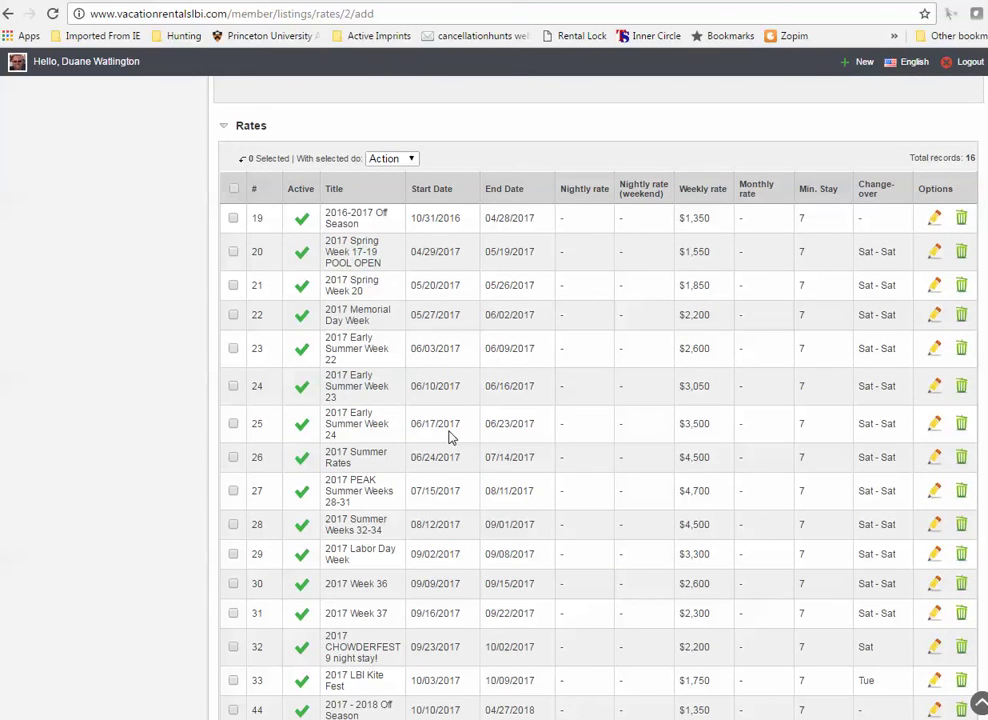
scroll(590, 480, up, 5)
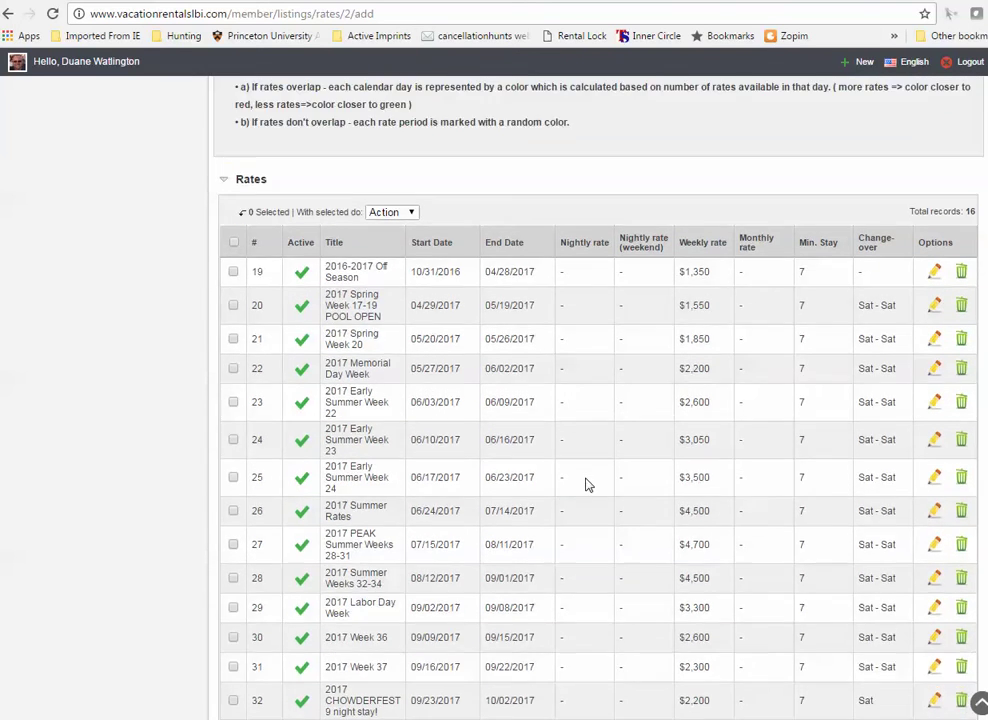
Preview the color-coded rate periods in the rates calendar for April to September 2017, checking each one's dates and weekly price
scroll(626, 495, up, 3)
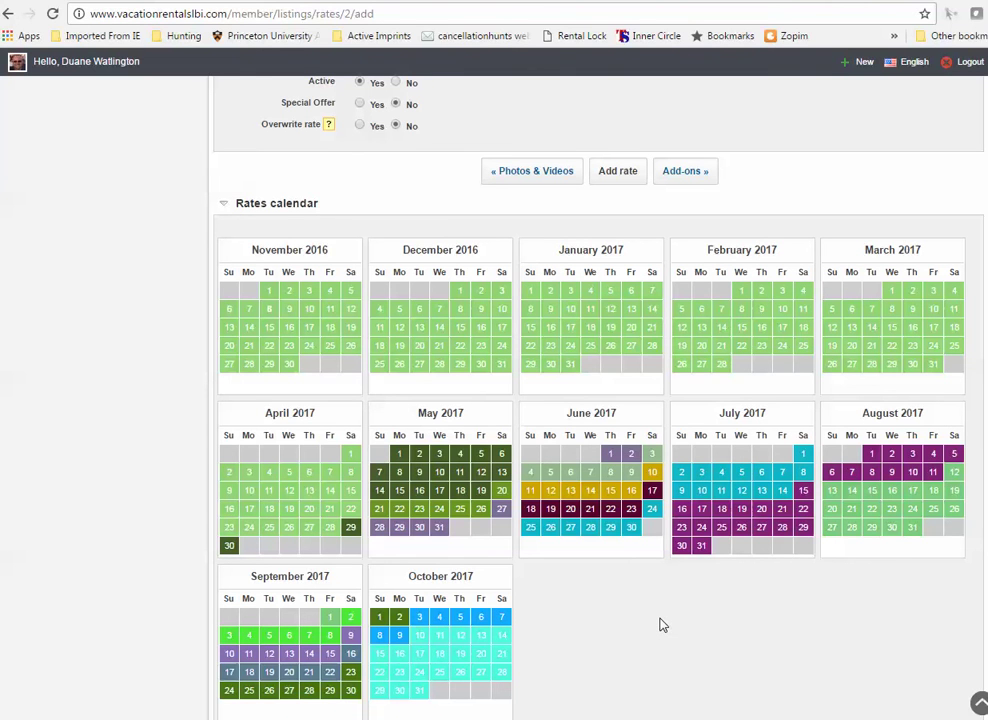
mouse_move(542, 331)
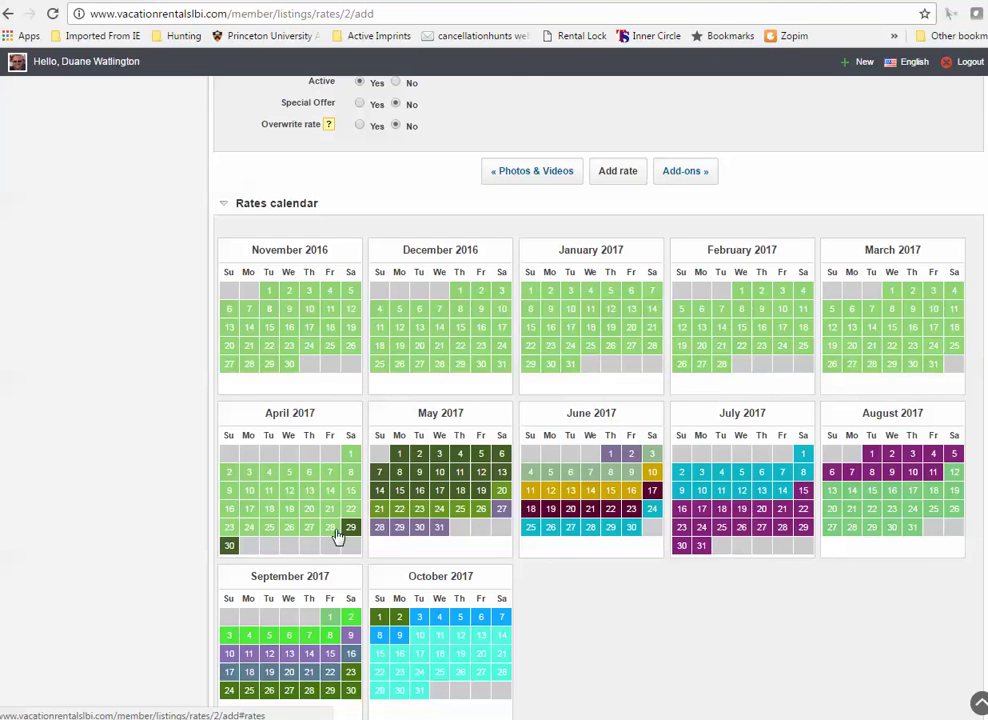
mouse_move(352, 531)
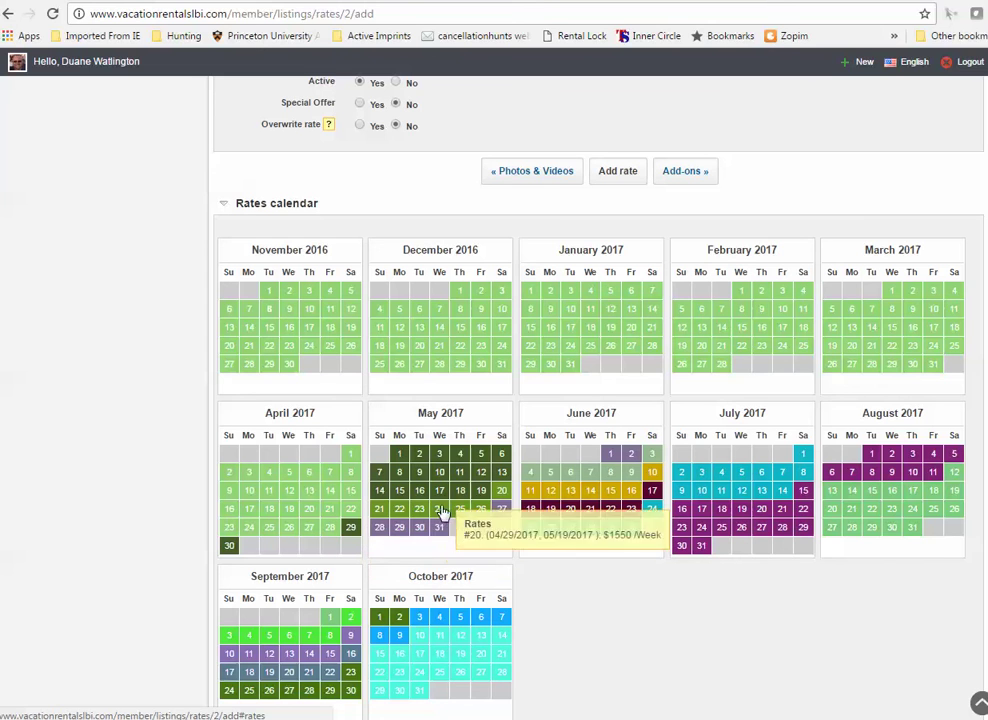
mouse_move(437, 517)
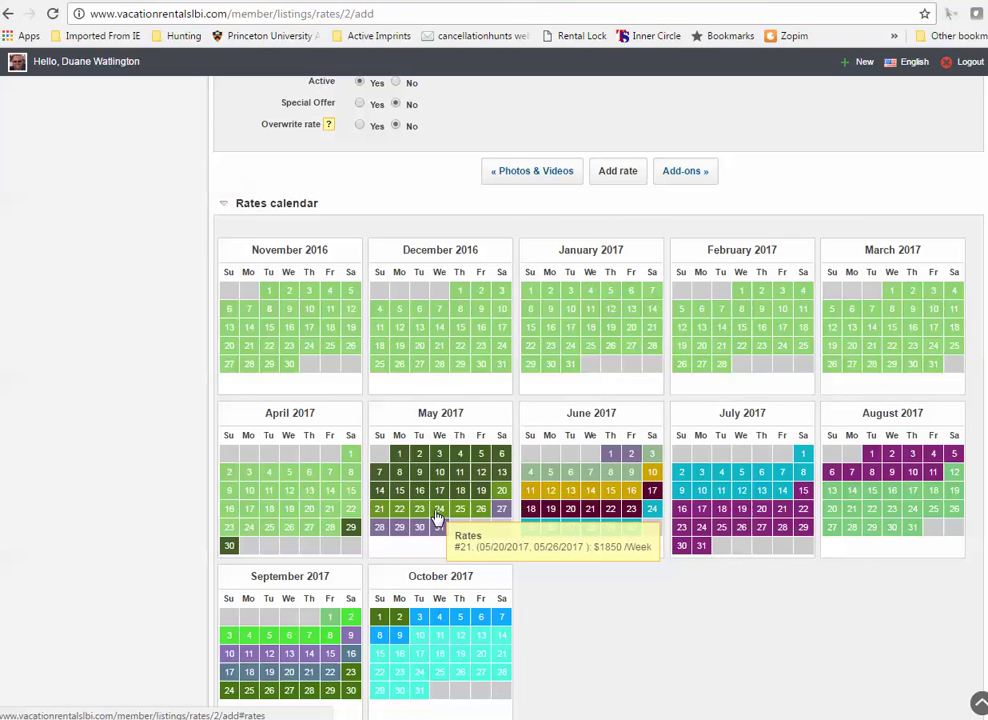
mouse_move(744, 472)
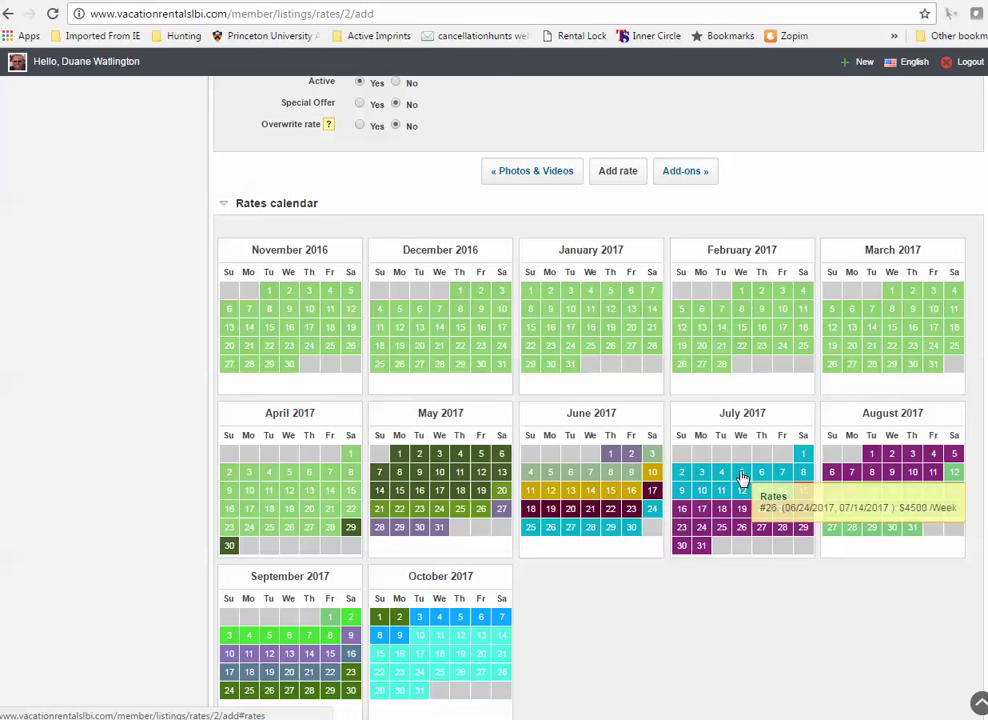
mouse_move(738, 520)
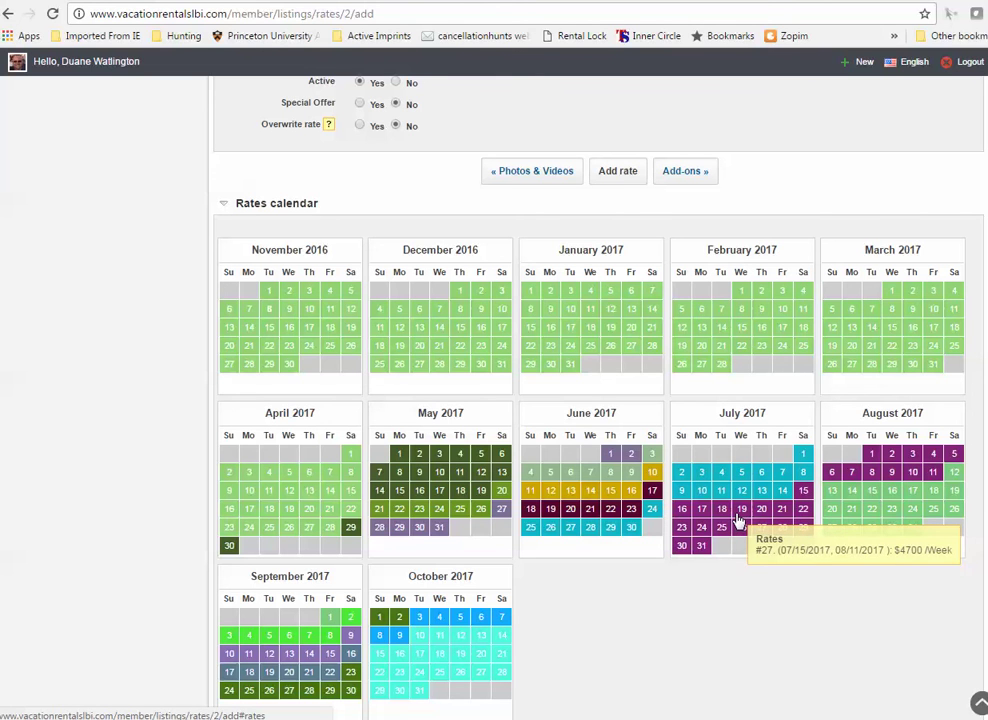
mouse_move(845, 515)
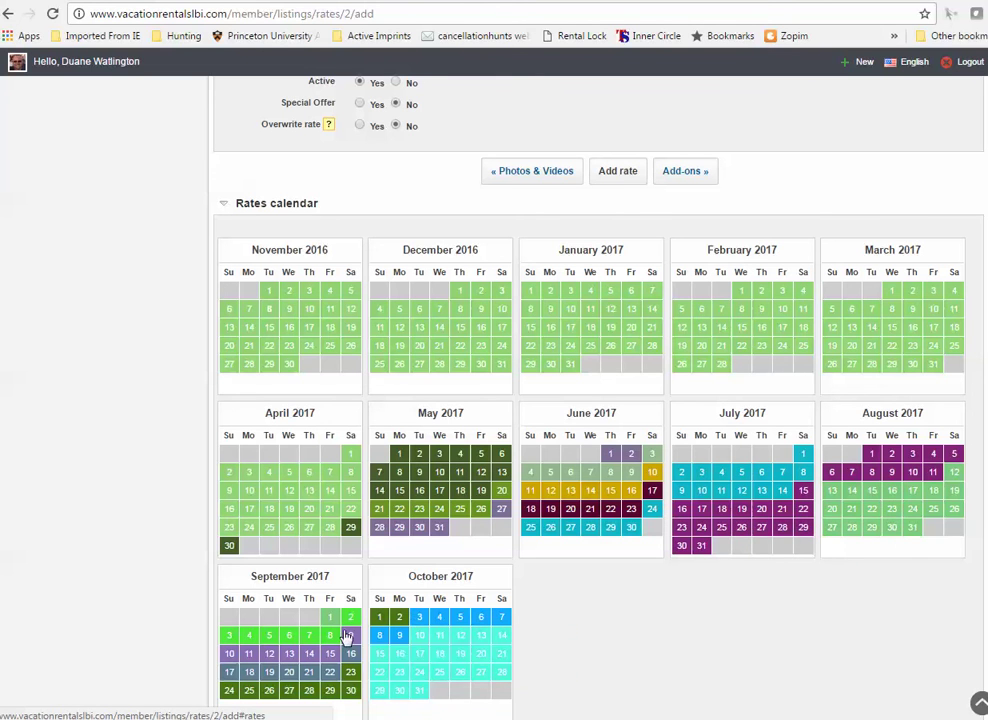
mouse_move(351, 664)
mouse_move(697, 472)
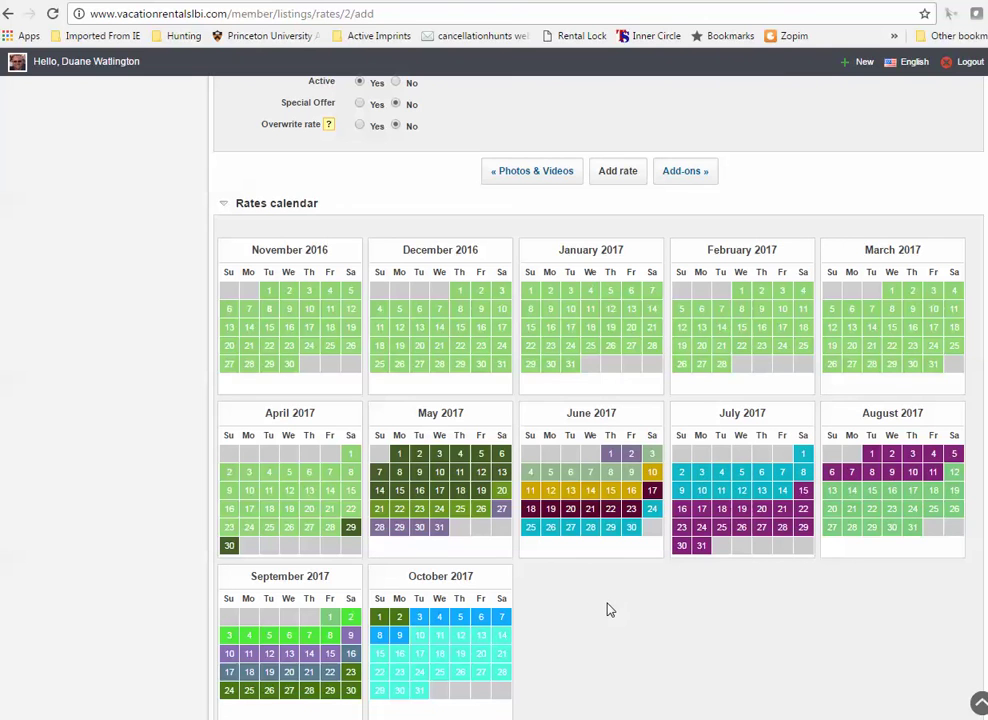
Open the listing's Elevator Activation add-on for editing
scroll(607, 609, up, 6)
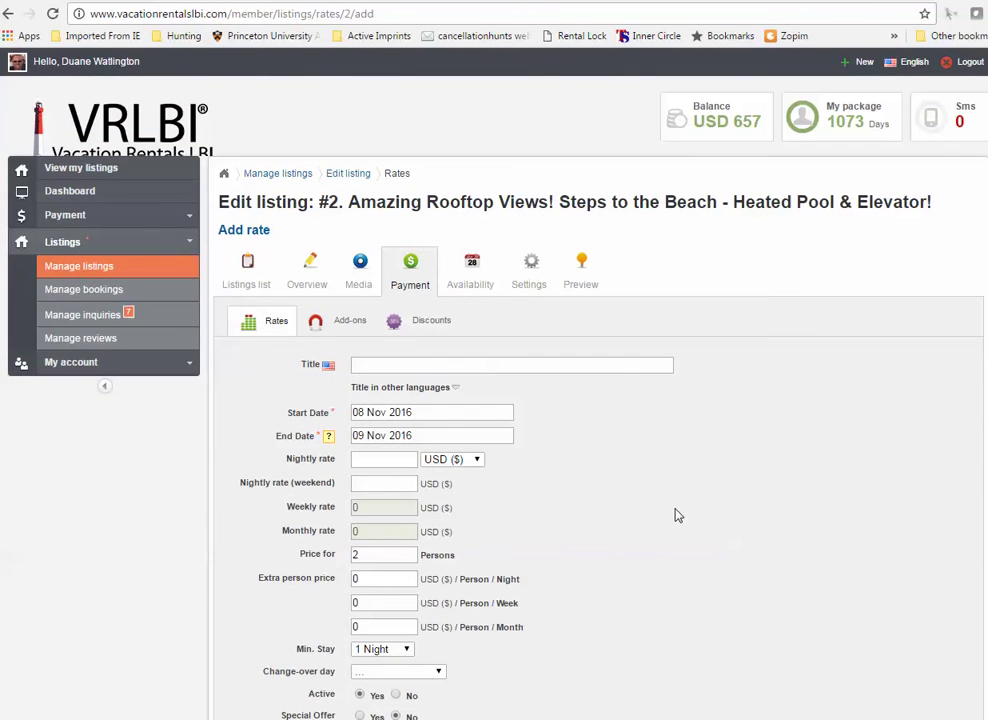
click(352, 321)
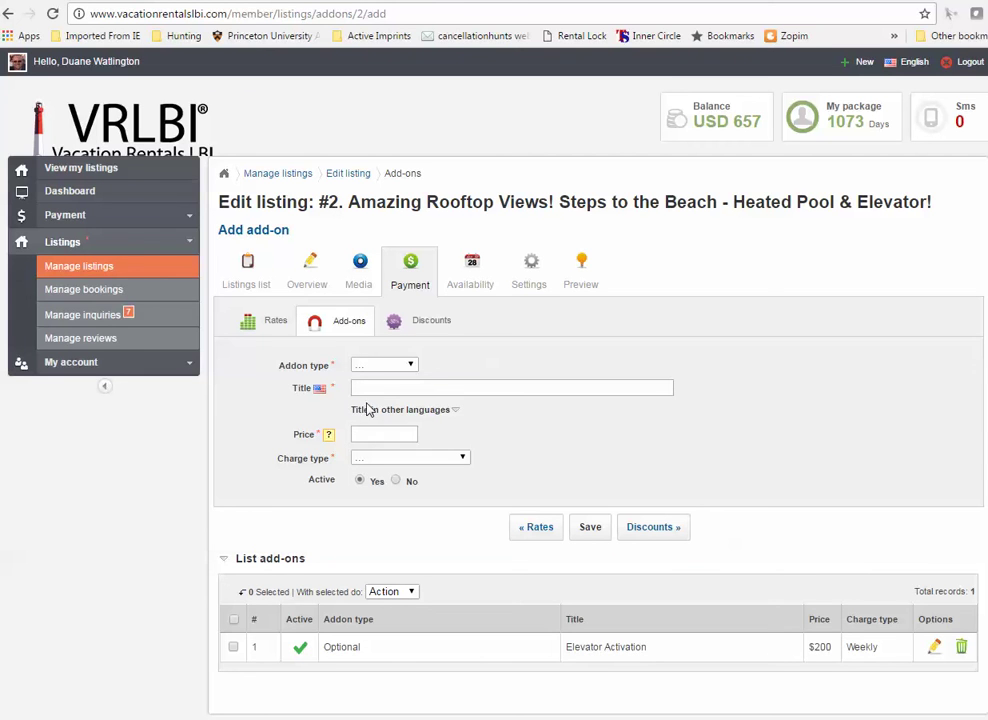
click(935, 647)
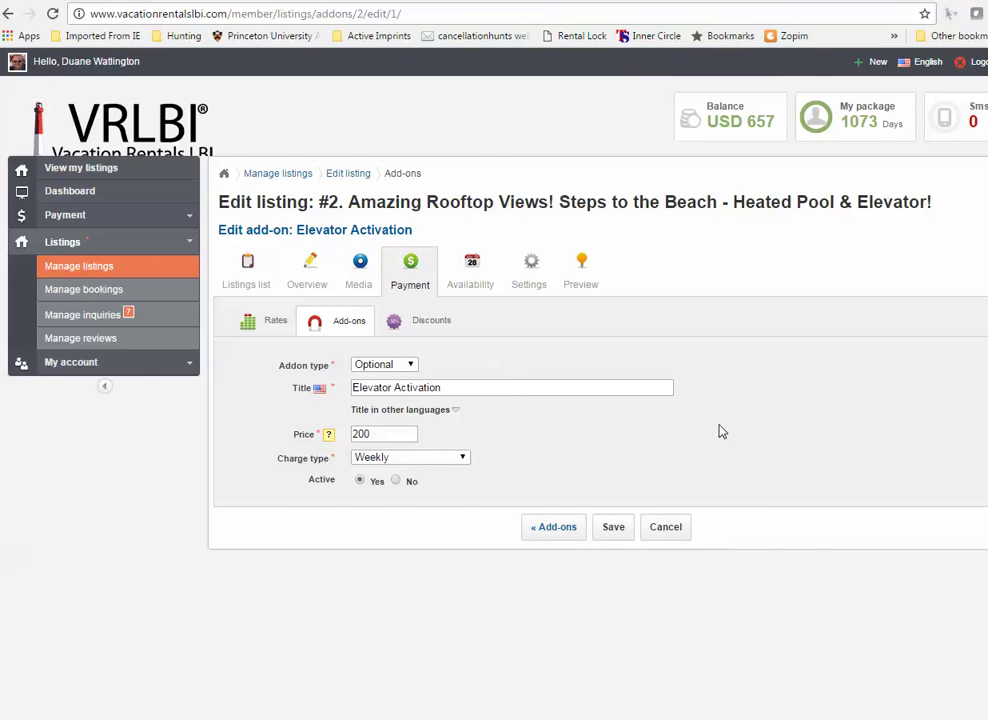
Review the available add-on types, the price format help and the charge type options for Elevator Activation, and save the add-on
click(410, 365)
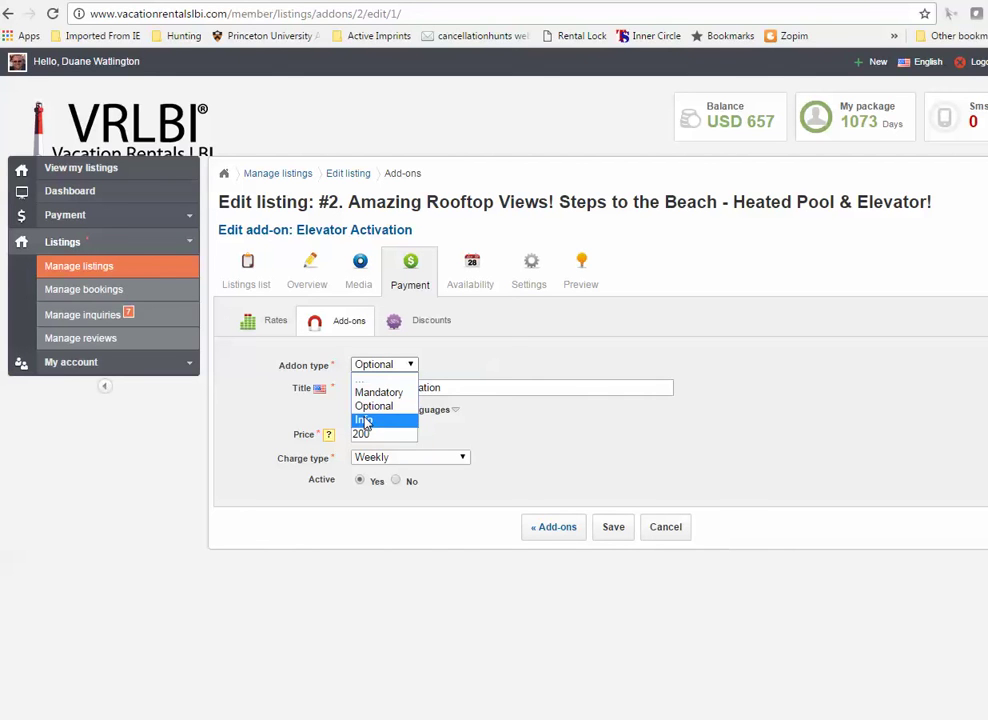
click(400, 349)
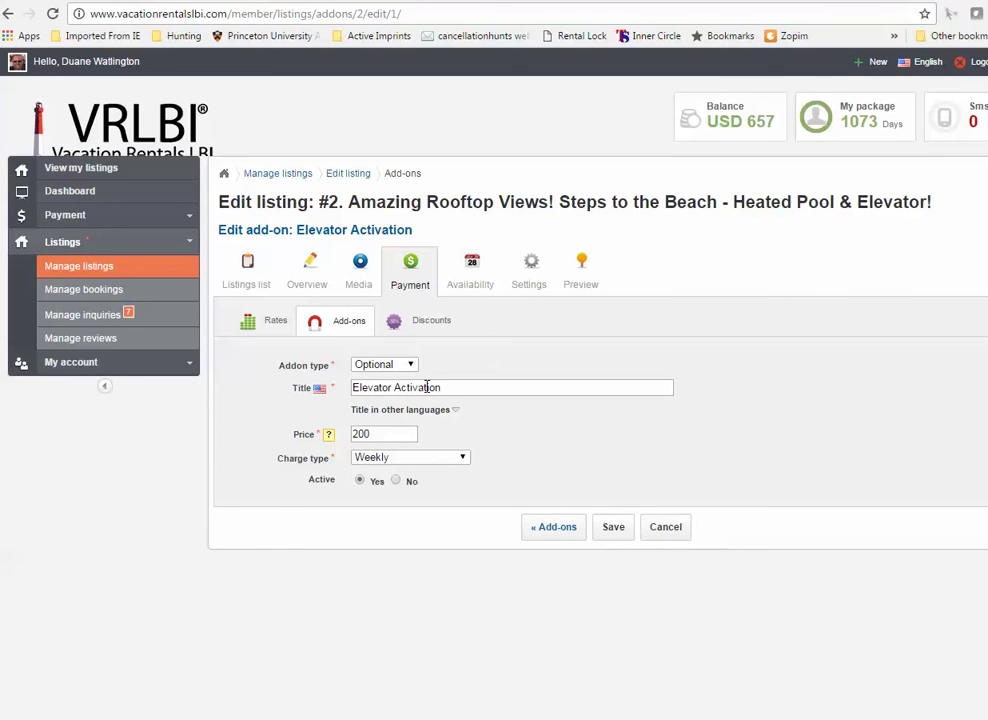
mouse_move(328, 438)
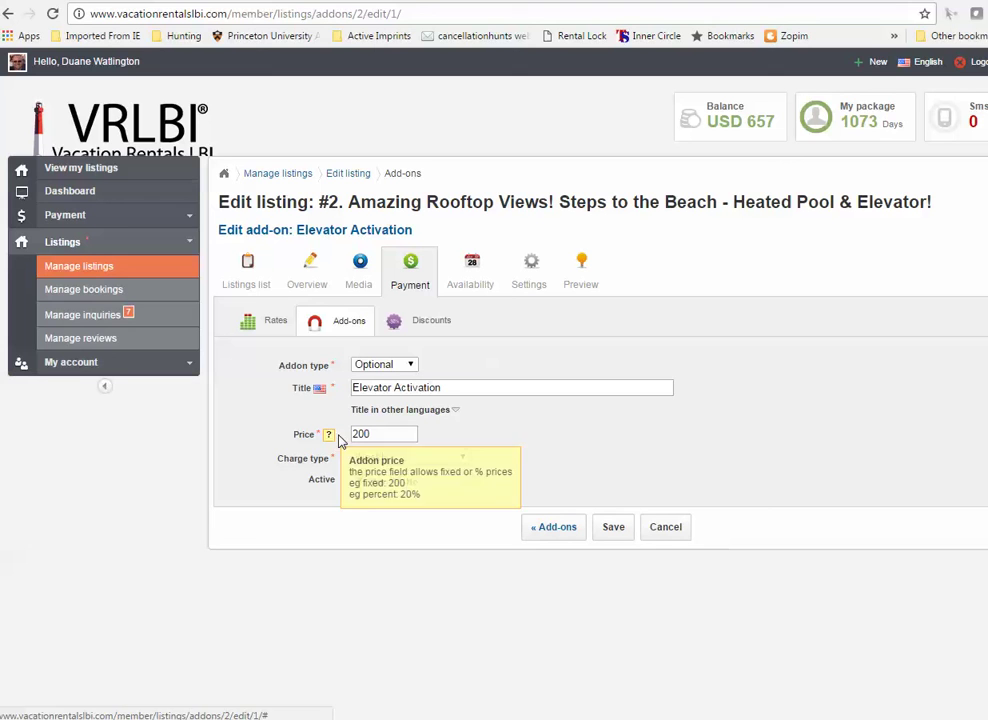
click(459, 458)
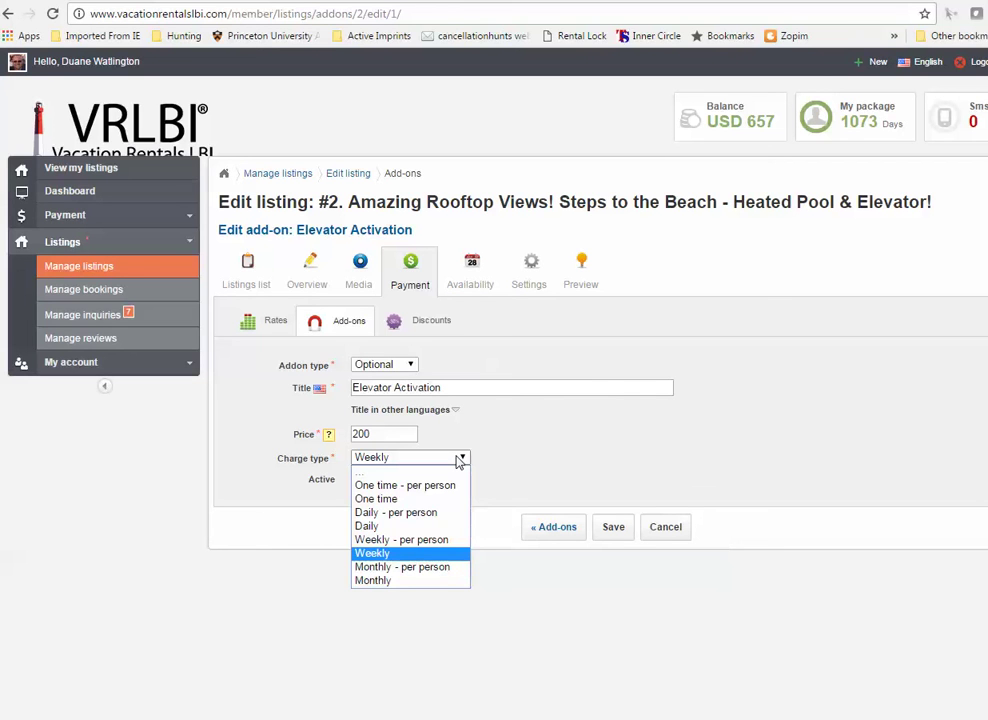
click(505, 425)
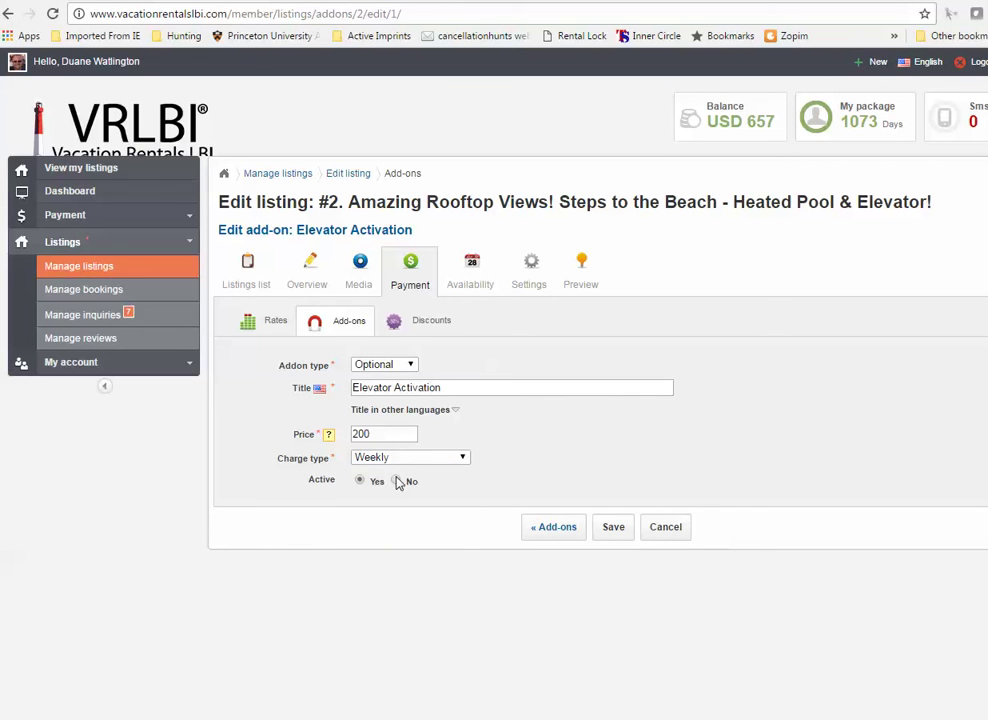
click(613, 529)
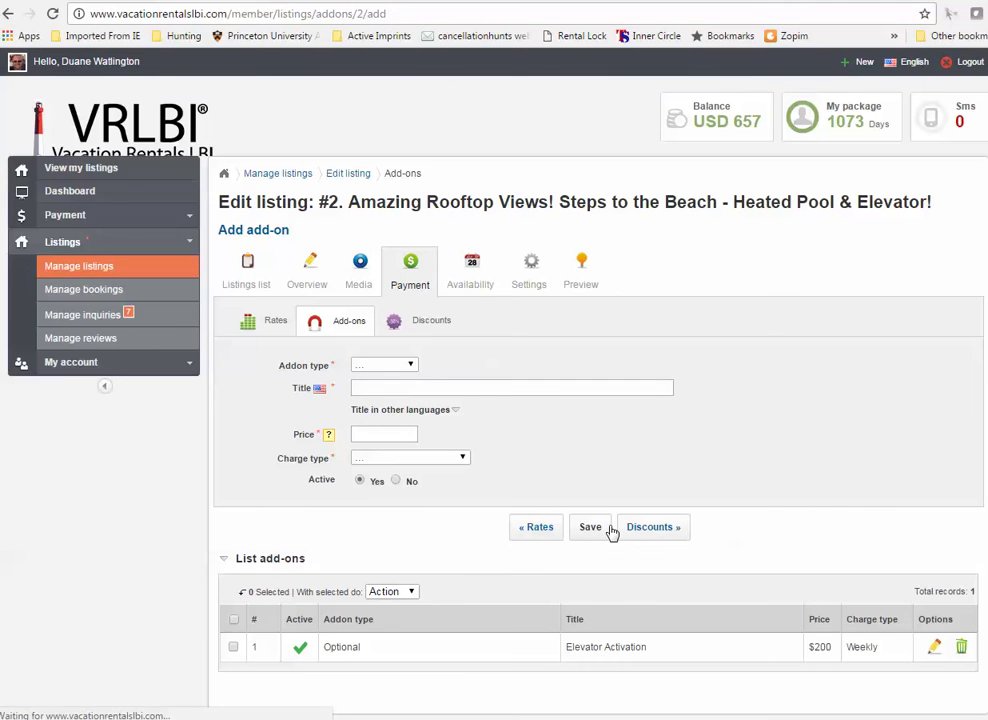
Examine the listing's discount form, the discounts list and the children, early booking and long stay discount settings
click(429, 324)
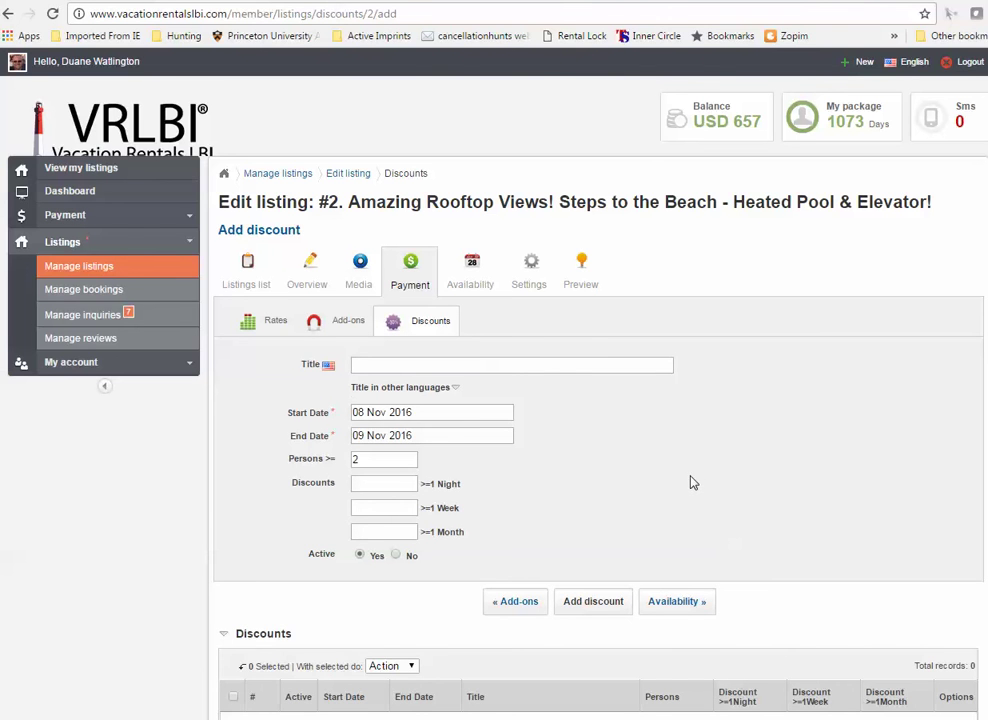
scroll(690, 480, down, 3)
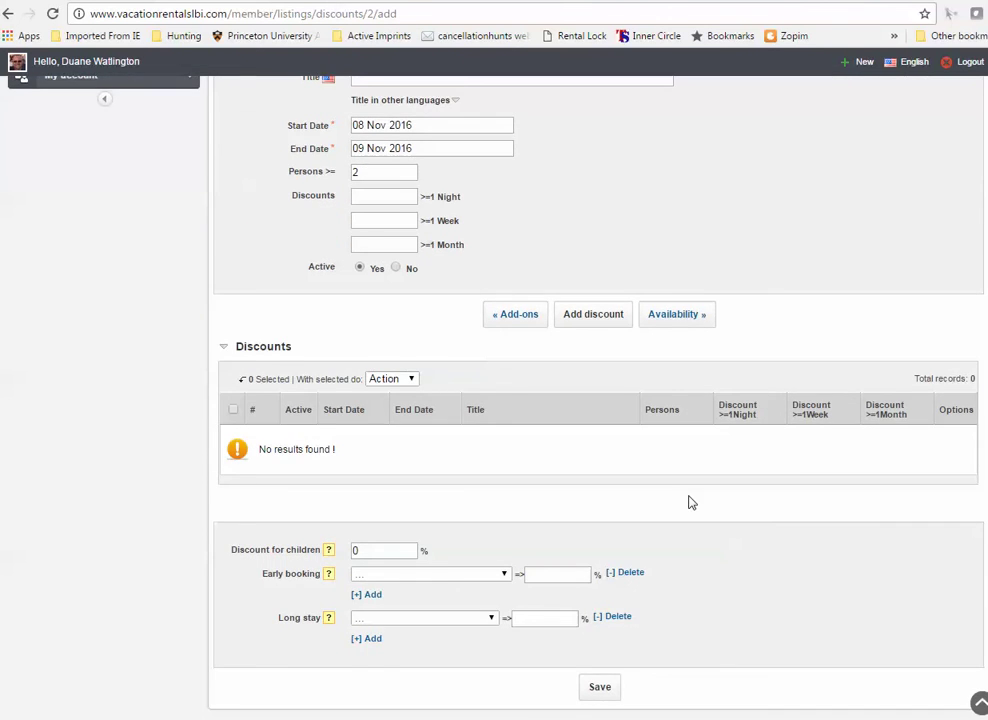
scroll(692, 490, up, 3)
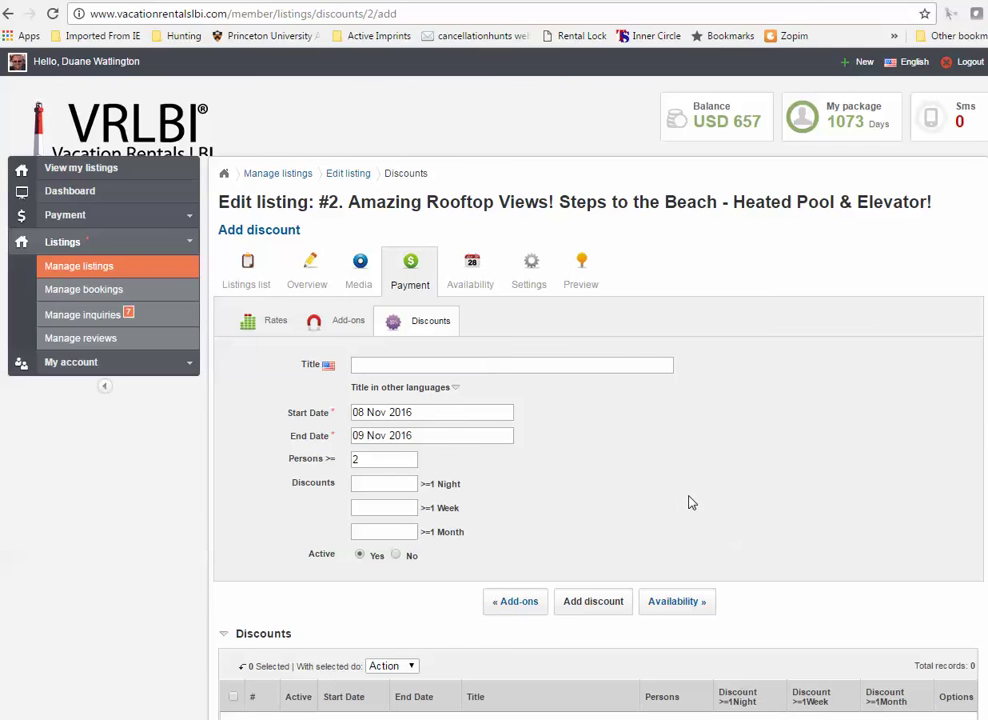
Return to the listing's rates and look over the rate form, the rates table and the rates calendar once more
click(272, 322)
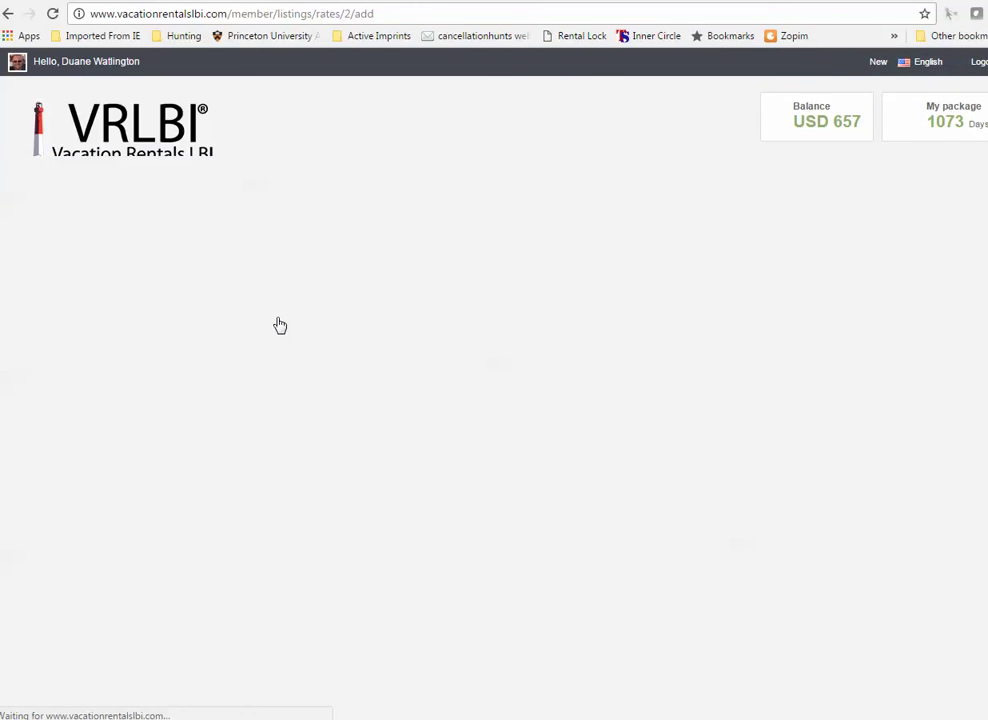
scroll(660, 522, down, 3)
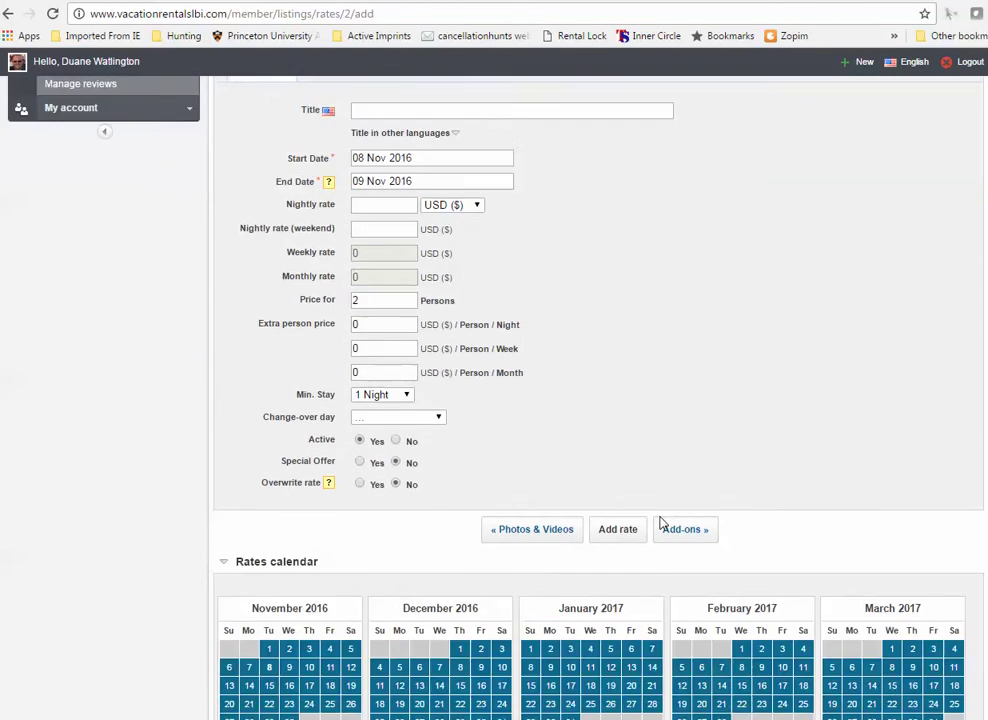
scroll(660, 522, down, 10)
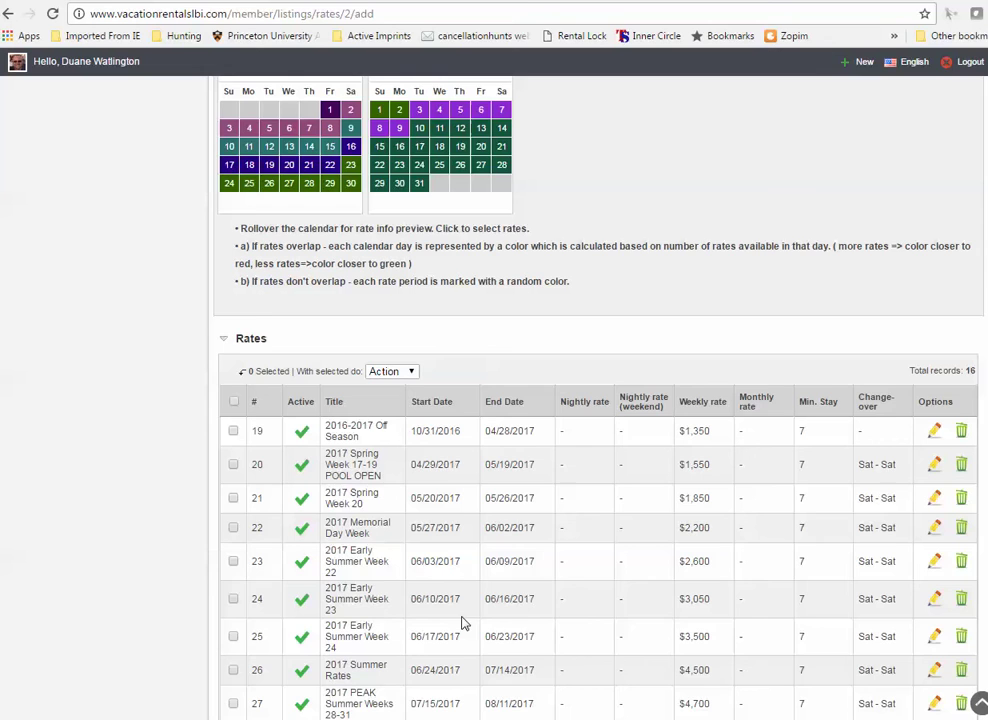
scroll(546, 626, down, 2)
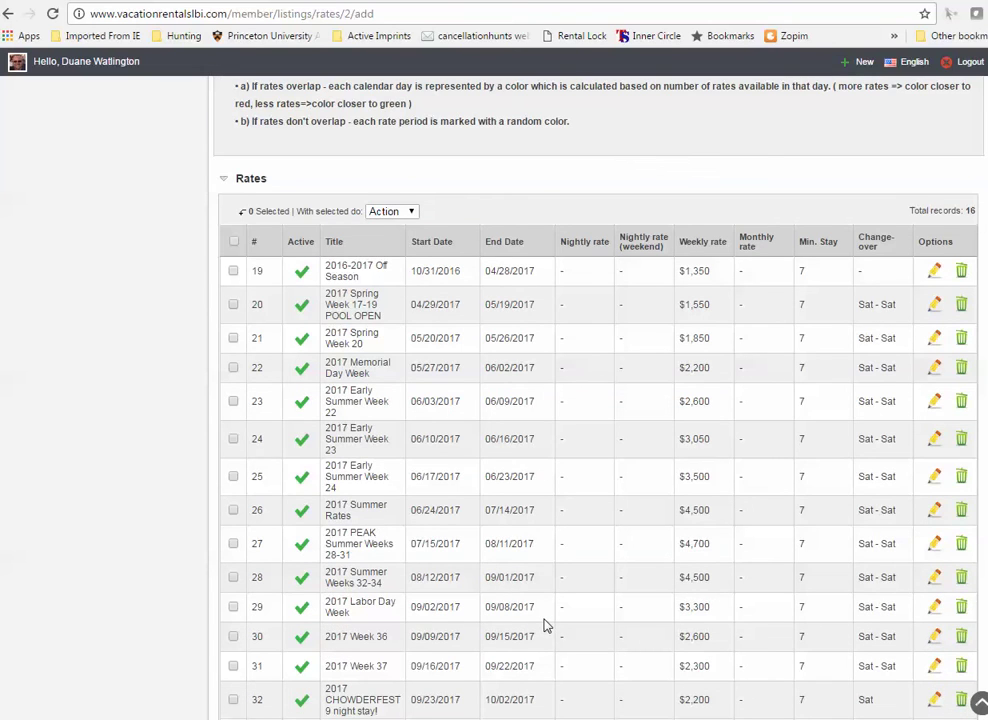
scroll(610, 175, up, 5)
scroll(590, 240, up, 7)
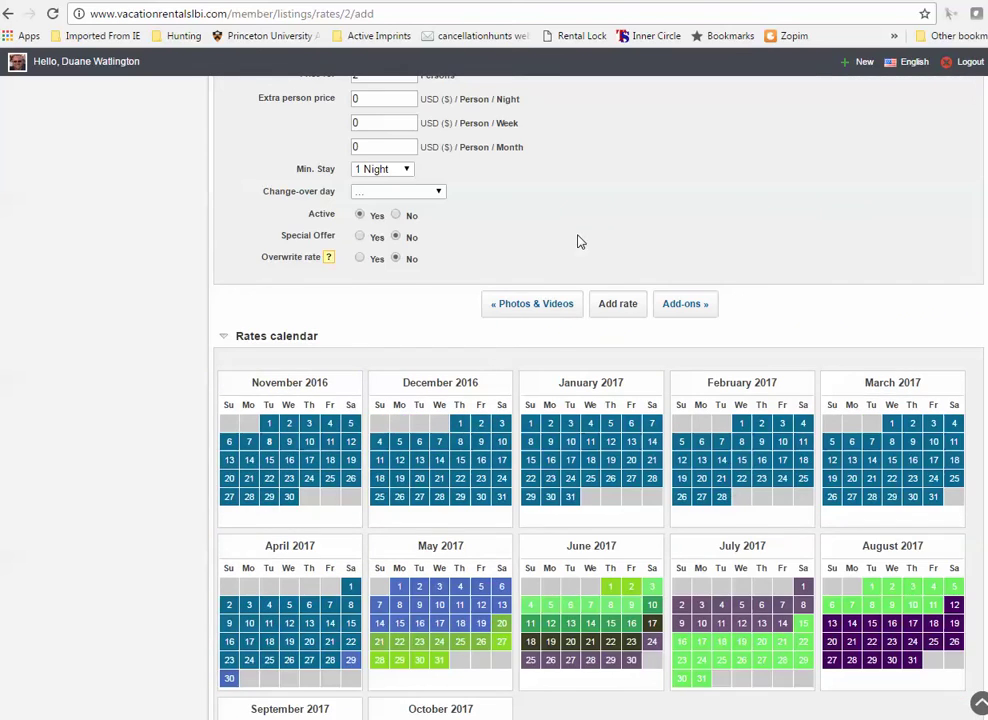